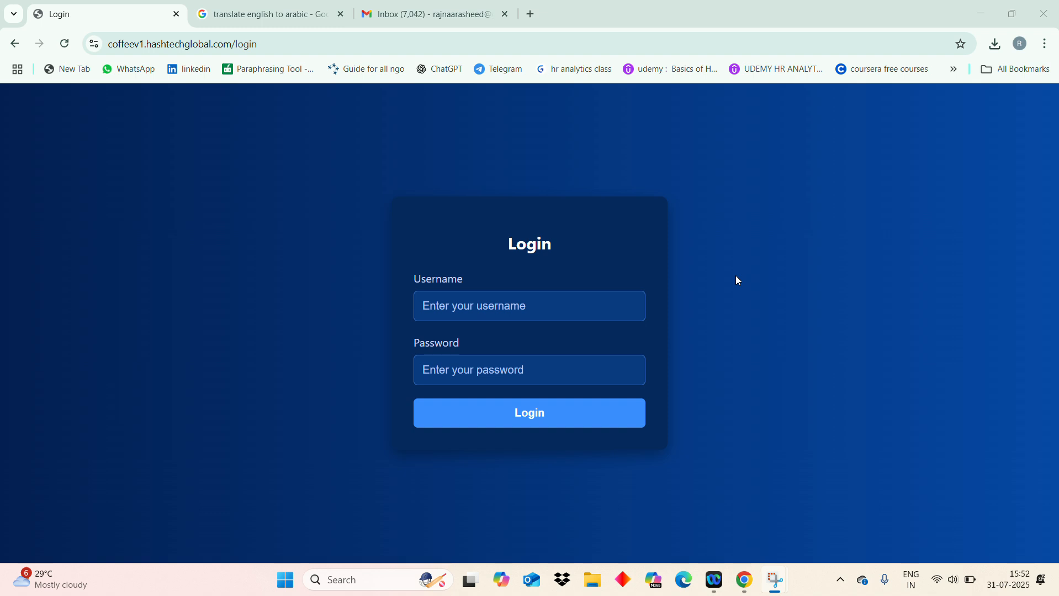
- Log in with the username alphaadmin and the account password
{"action": "left_click", "coordinate": [622, 306]}
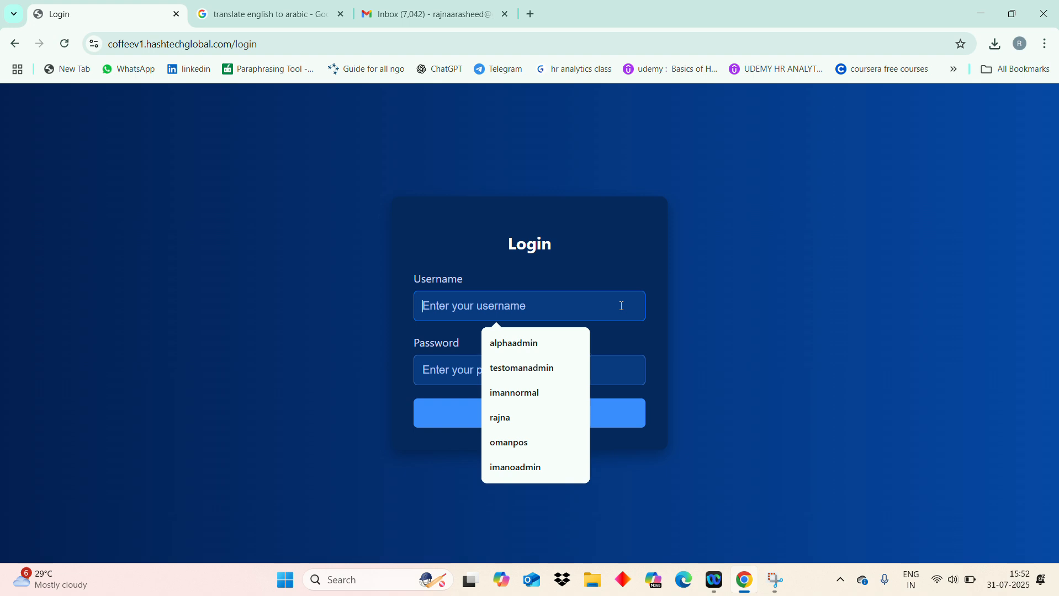
{"action": "left_click", "coordinate": [567, 343]}
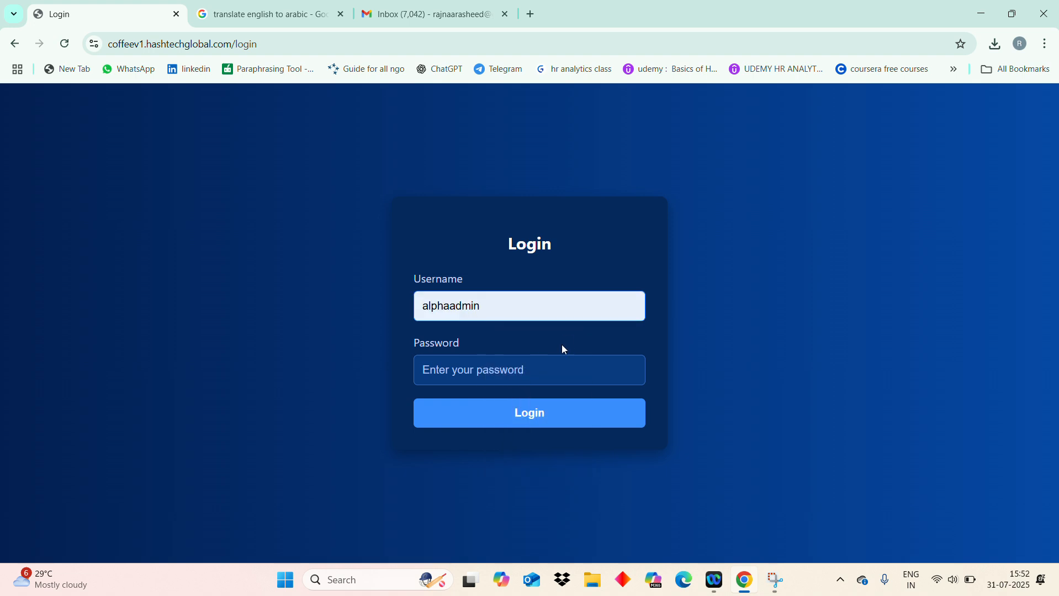
{"action": "type", "text": "****"}
{"action": "left_click", "coordinate": [556, 424]}
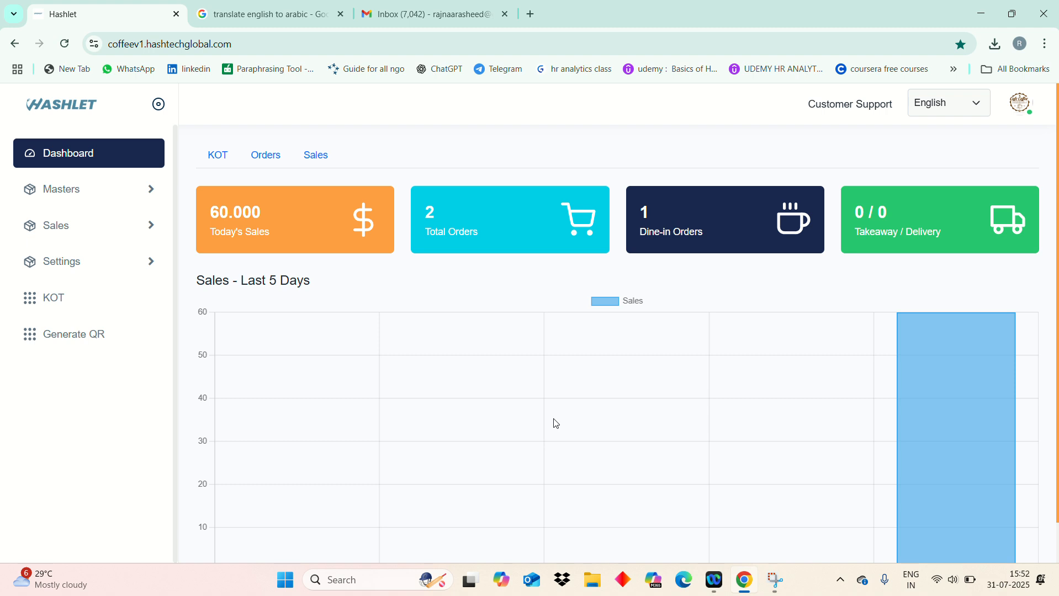
- Add an item category named Tea with شاي as its name in the other language, and submit it
{"action": "left_click", "coordinate": [137, 192]}
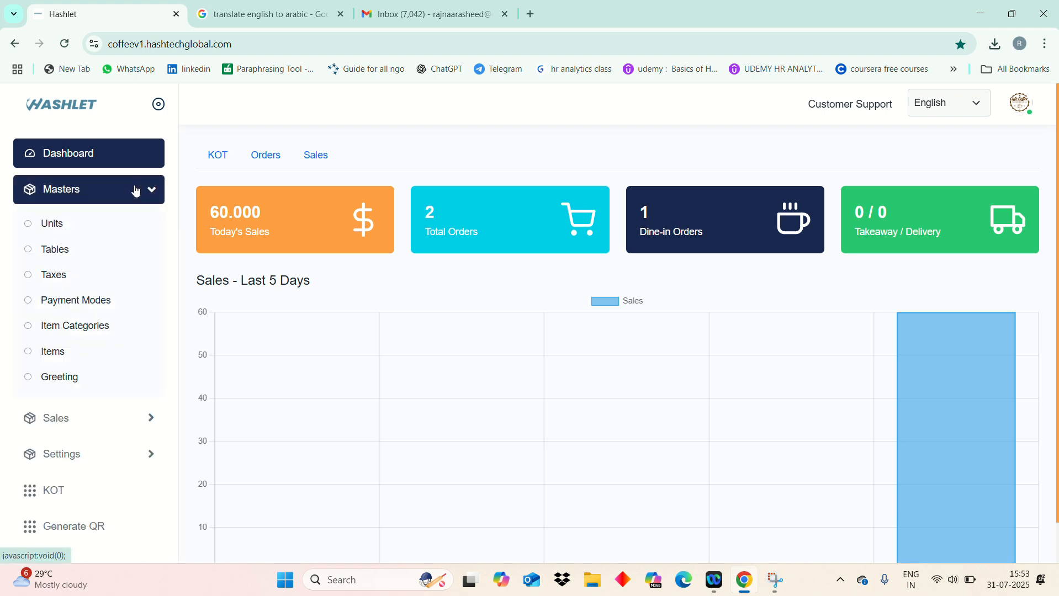
{"action": "left_click", "coordinate": [101, 327]}
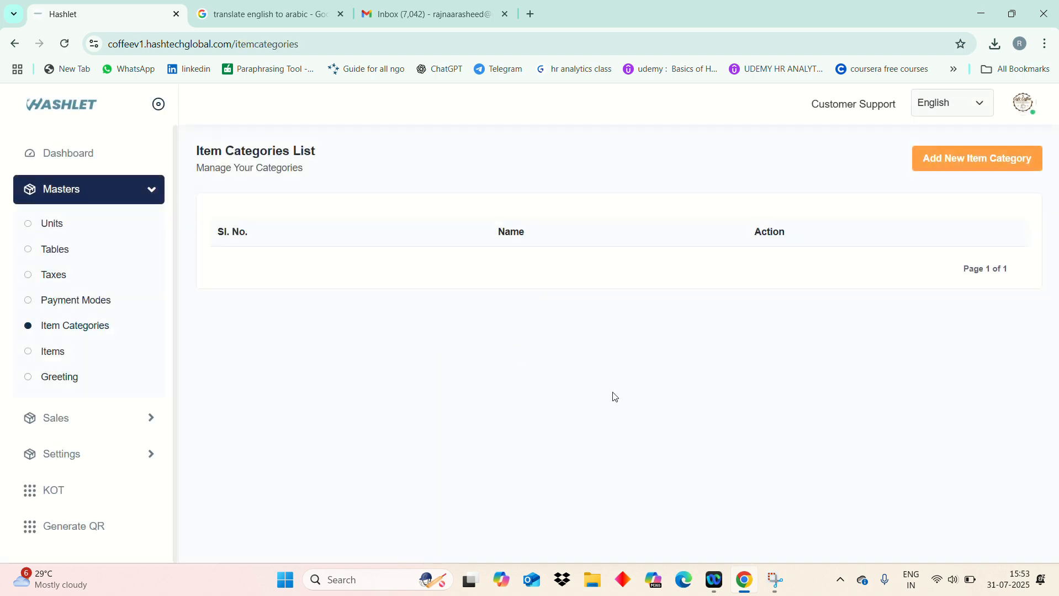
{"action": "left_click", "coordinate": [927, 175]}
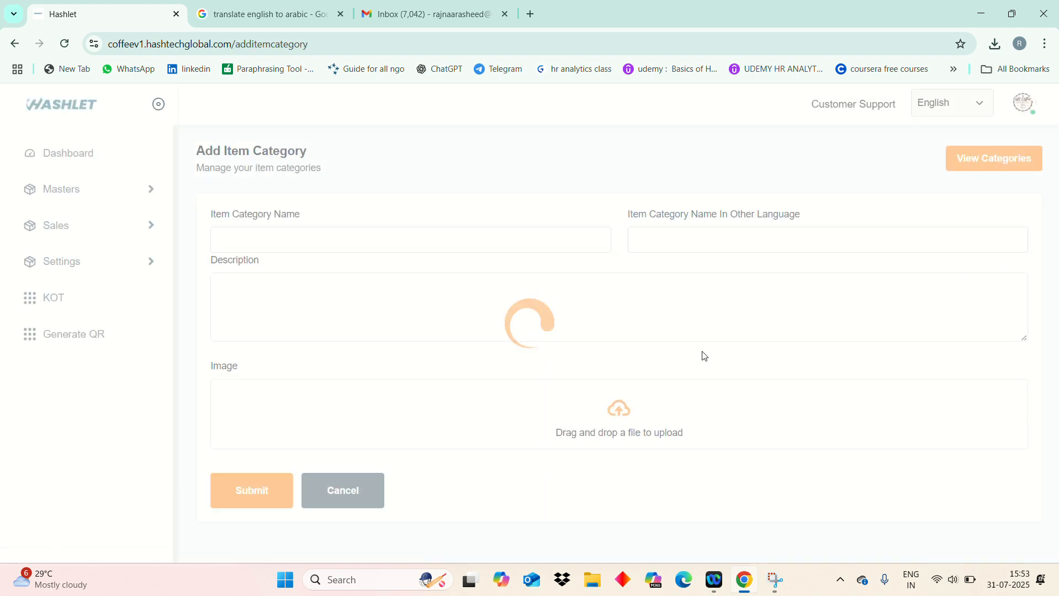
{"action": "left_click", "coordinate": [552, 238]}
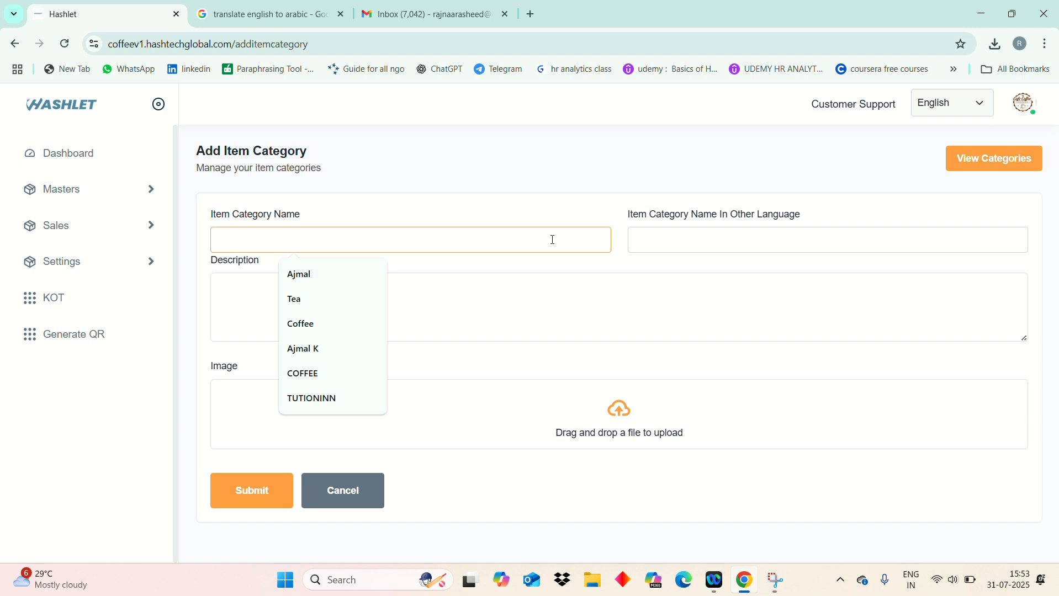
{"action": "left_click", "coordinate": [343, 291]}
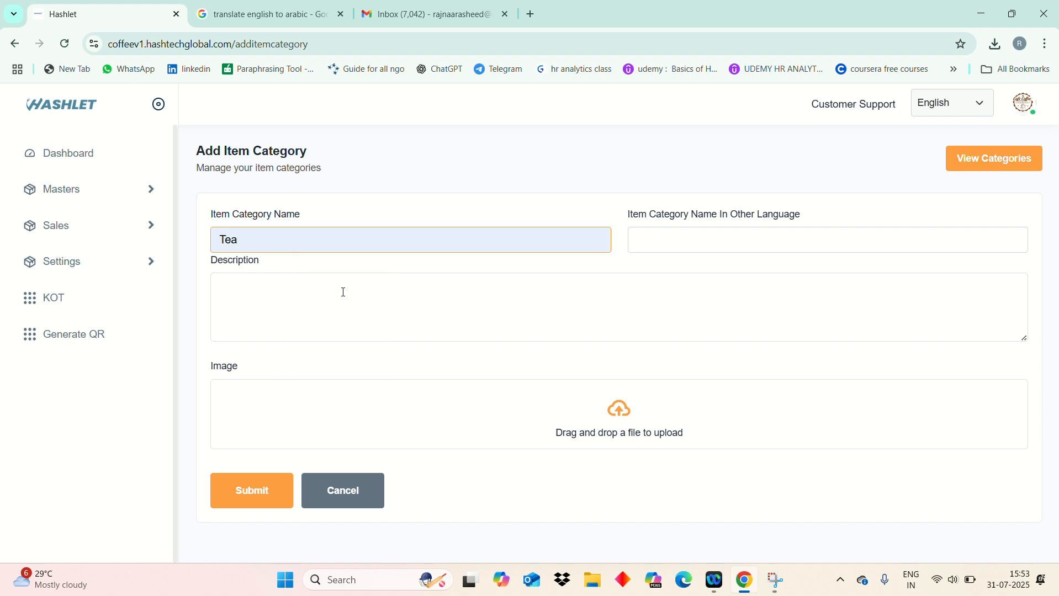
{"action": "left_click", "coordinate": [733, 246]}
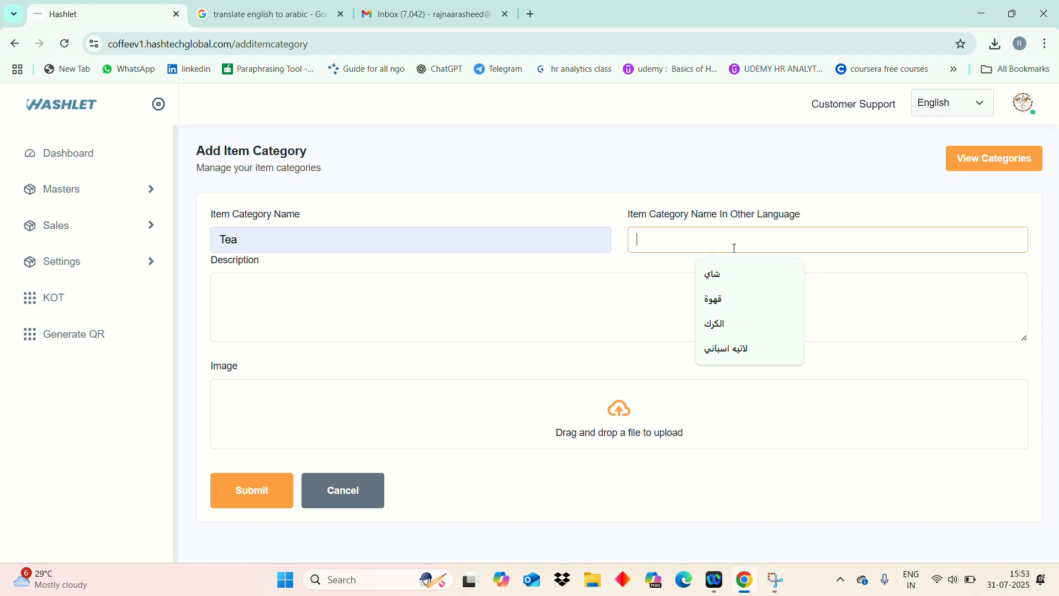
{"action": "left_click", "coordinate": [731, 275]}
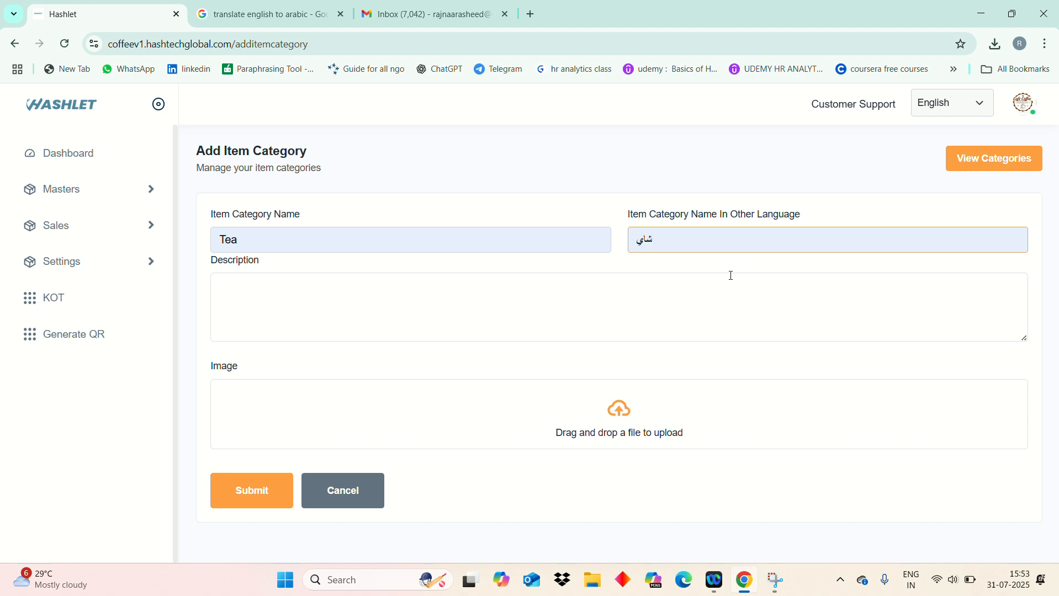
{"action": "left_click", "coordinate": [569, 295]}
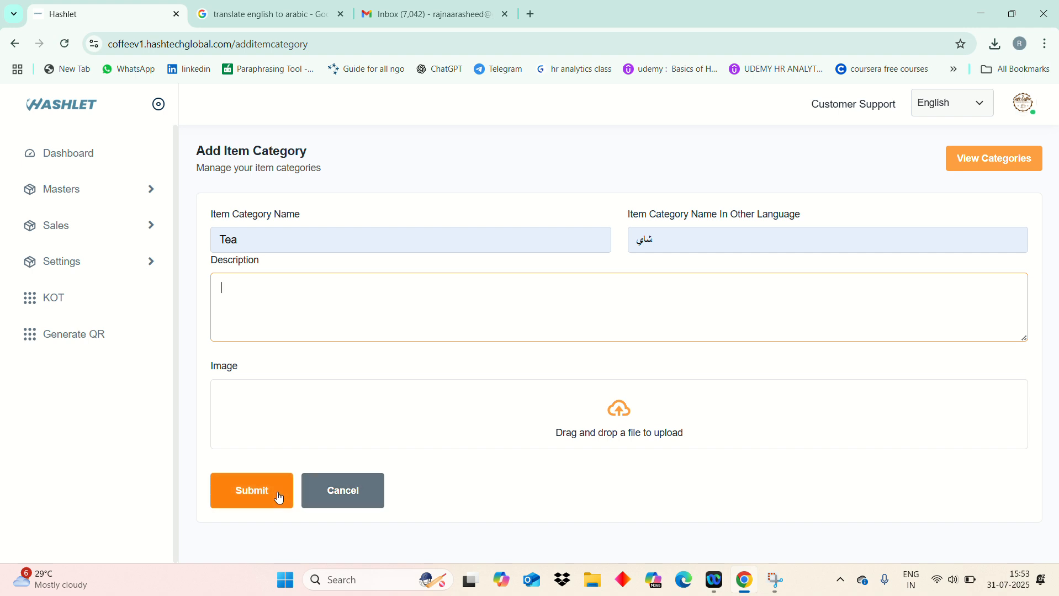
{"action": "left_click", "coordinate": [281, 497]}
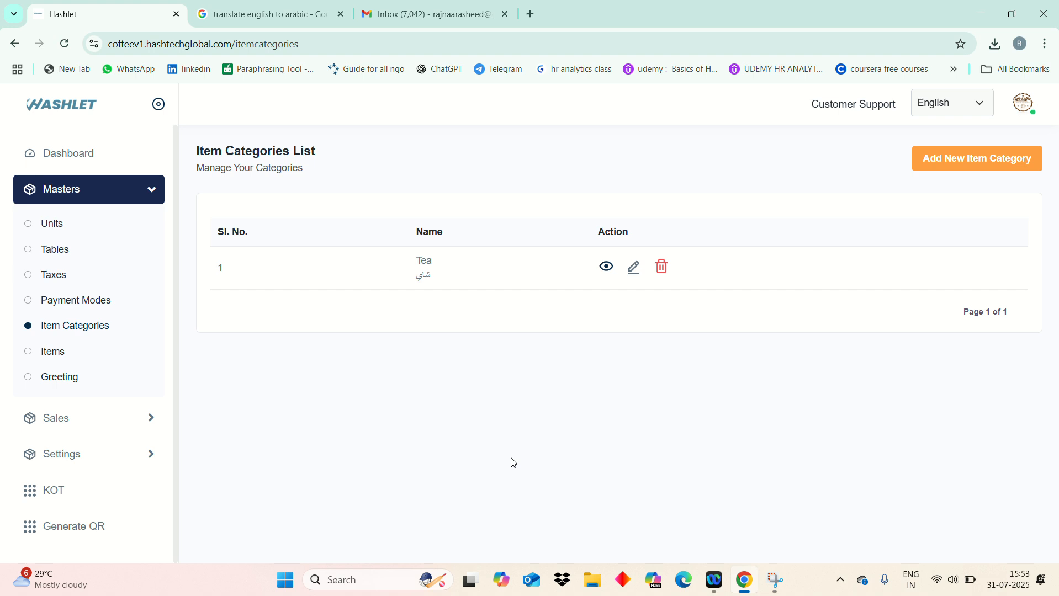
- Add a second item category named Coffee with قهوة as its name in the other language, and submit it
{"action": "left_click", "coordinate": [967, 170]}
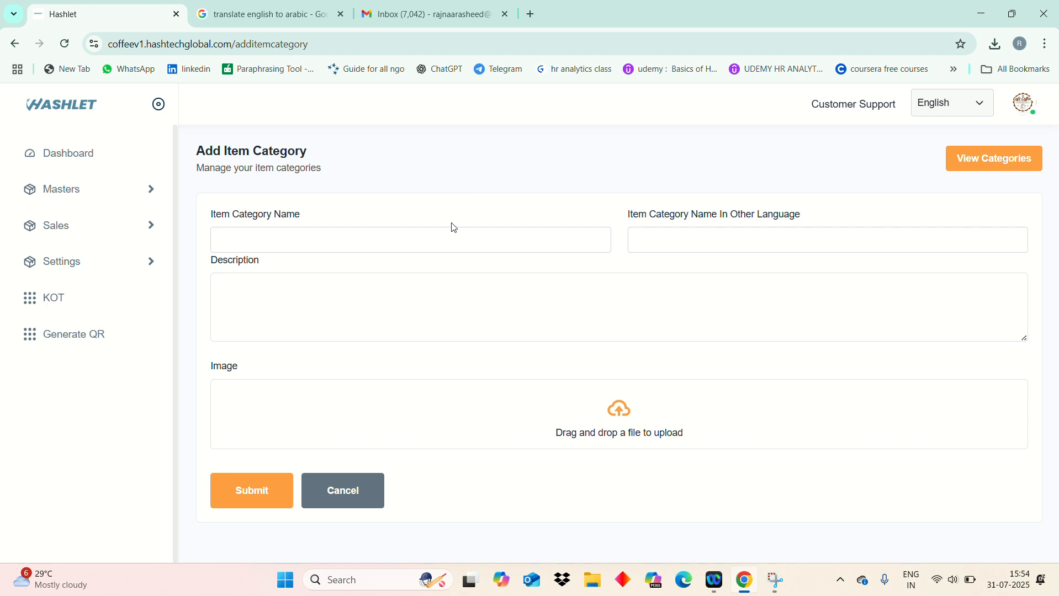
{"action": "left_click", "coordinate": [460, 235]}
{"action": "left_click", "coordinate": [460, 235]}
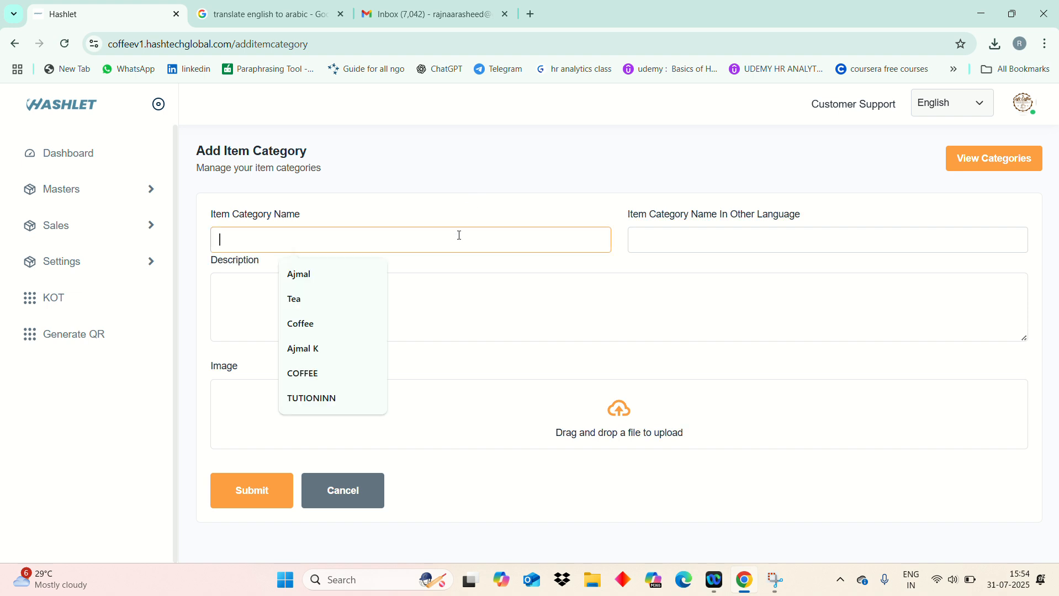
{"action": "left_click", "coordinate": [329, 319]}
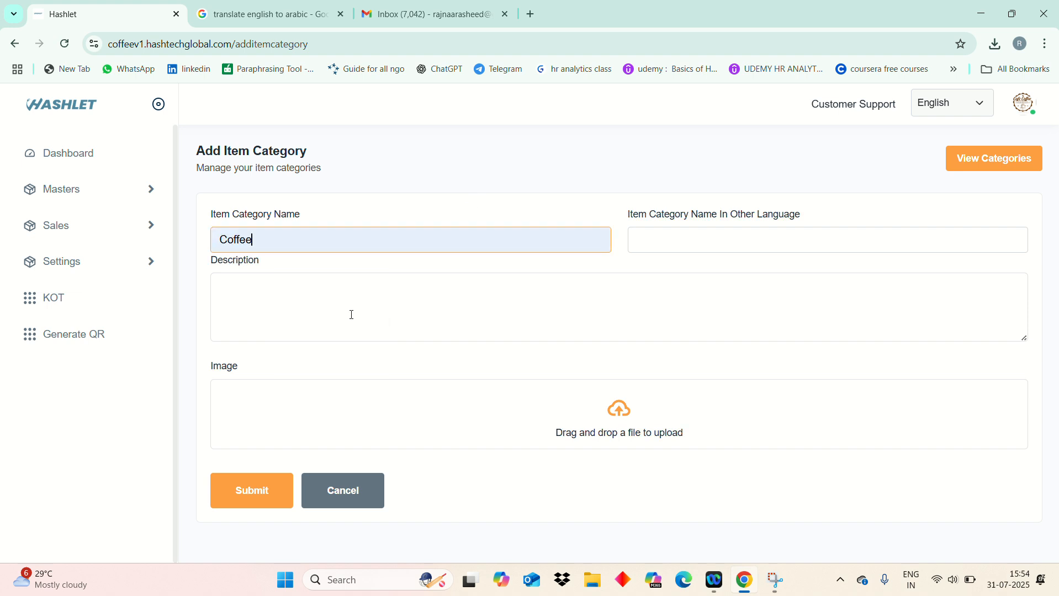
{"action": "left_click", "coordinate": [687, 243]}
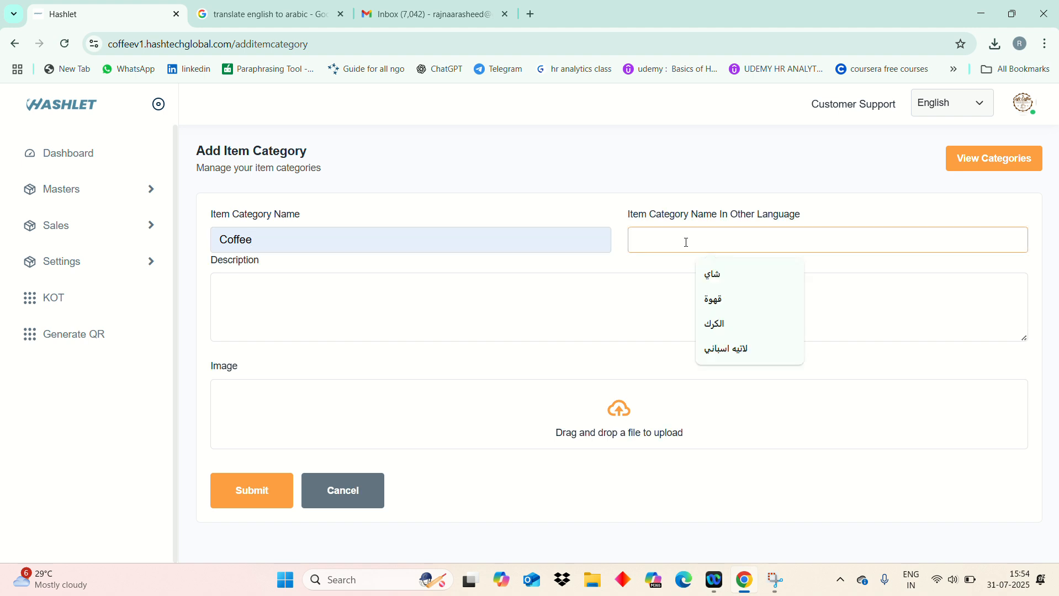
{"action": "left_click", "coordinate": [712, 303]}
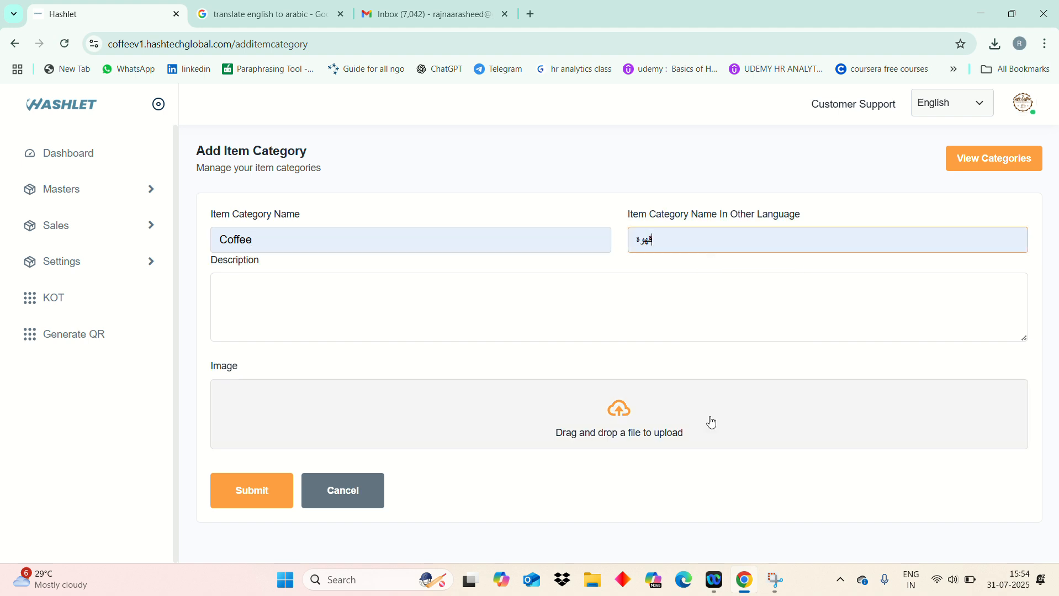
{"action": "left_click", "coordinate": [253, 499]}
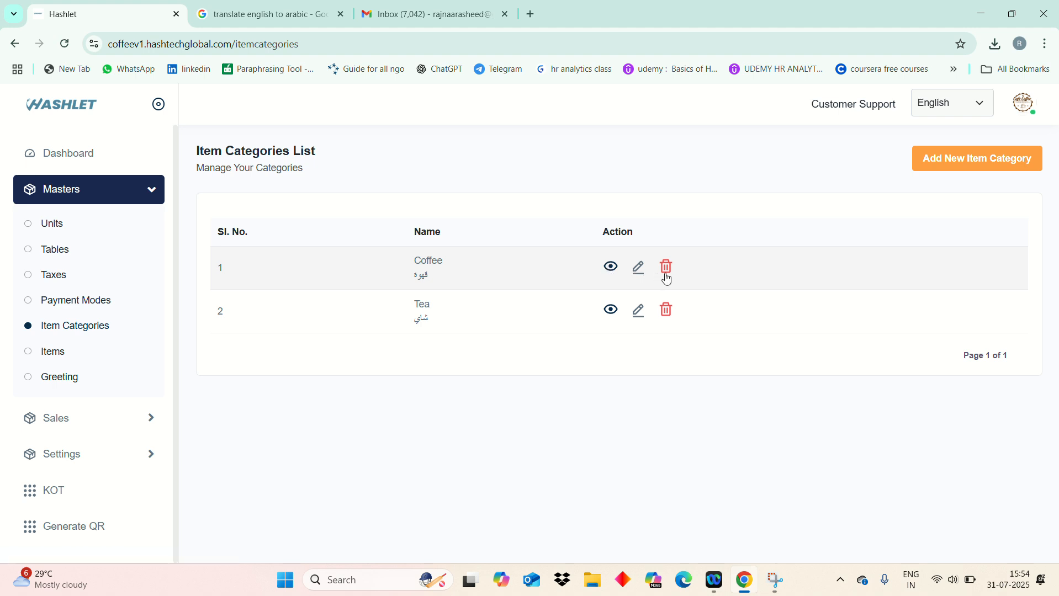
- View the Coffee category's details, and rename the category to COFFEE in capitals
{"action": "left_click", "coordinate": [612, 269]}
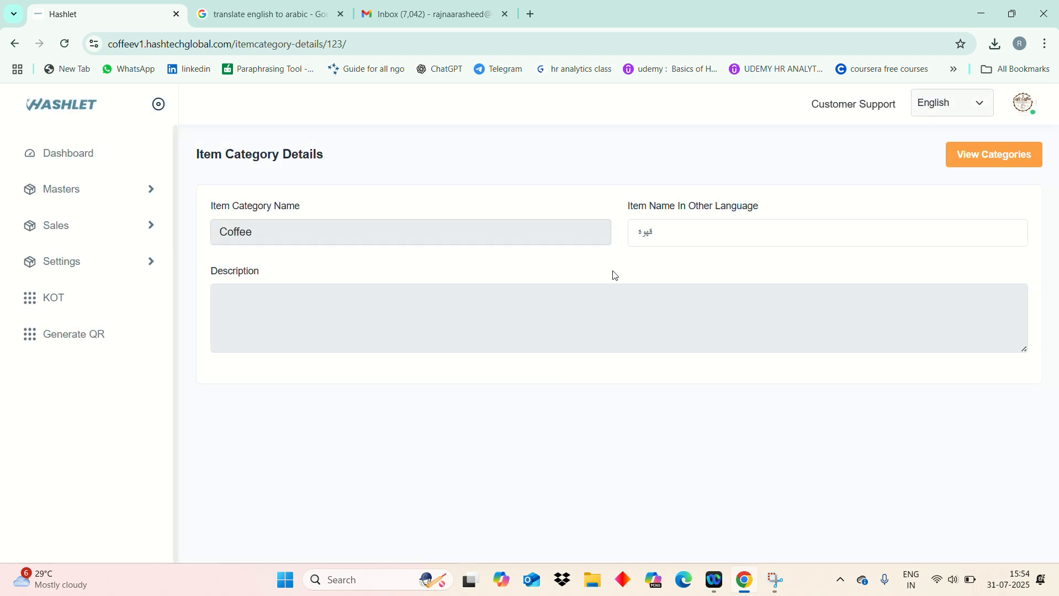
{"action": "left_click", "coordinate": [966, 159]}
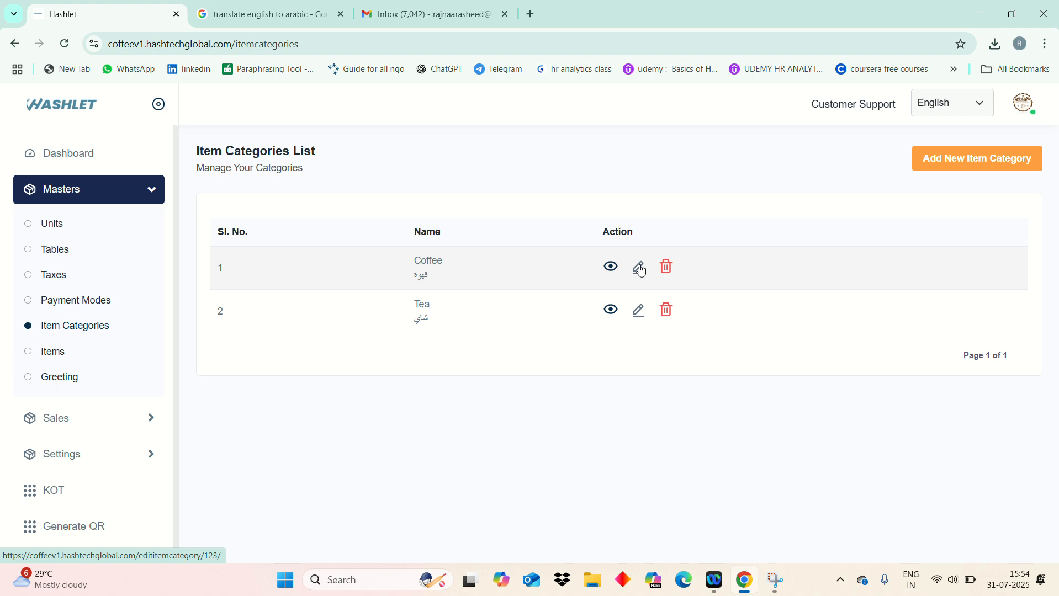
{"action": "left_click", "coordinate": [641, 270]}
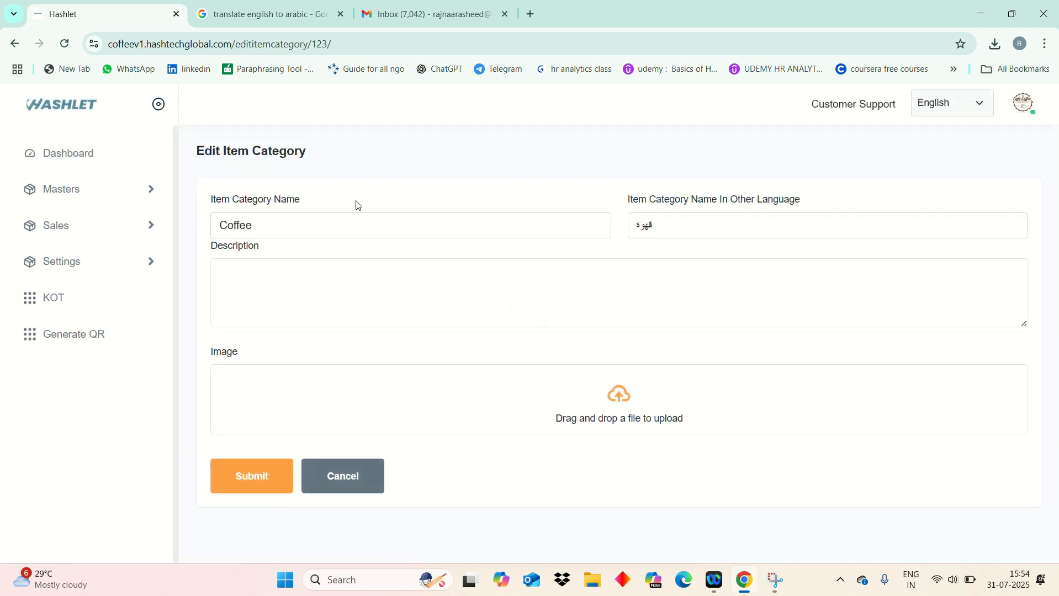
{"action": "left_click", "coordinate": [310, 233]}
{"action": "left_click", "coordinate": [310, 233]}
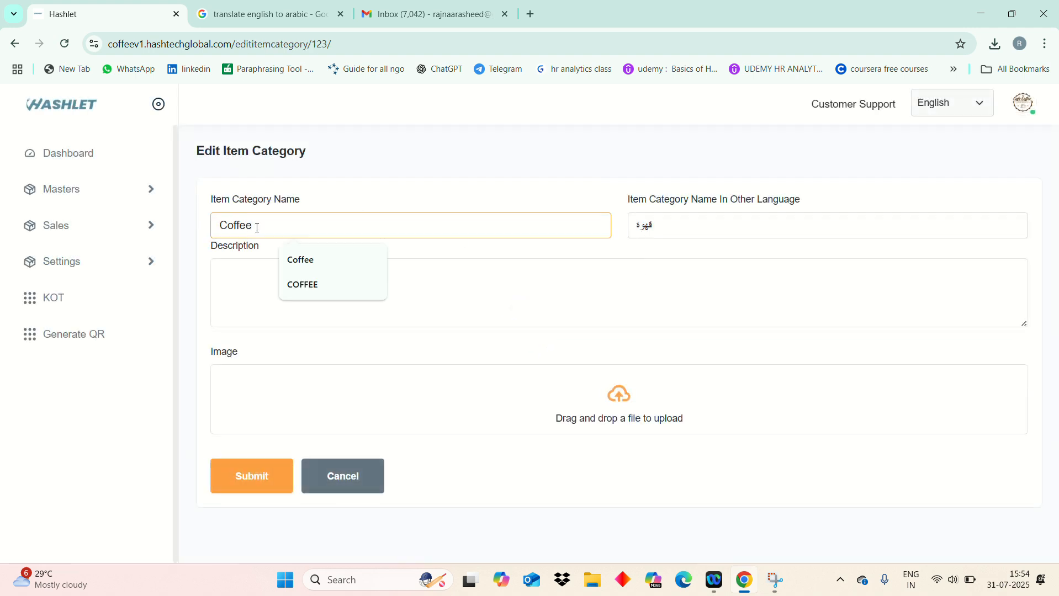
{"action": "left_click", "coordinate": [318, 286]}
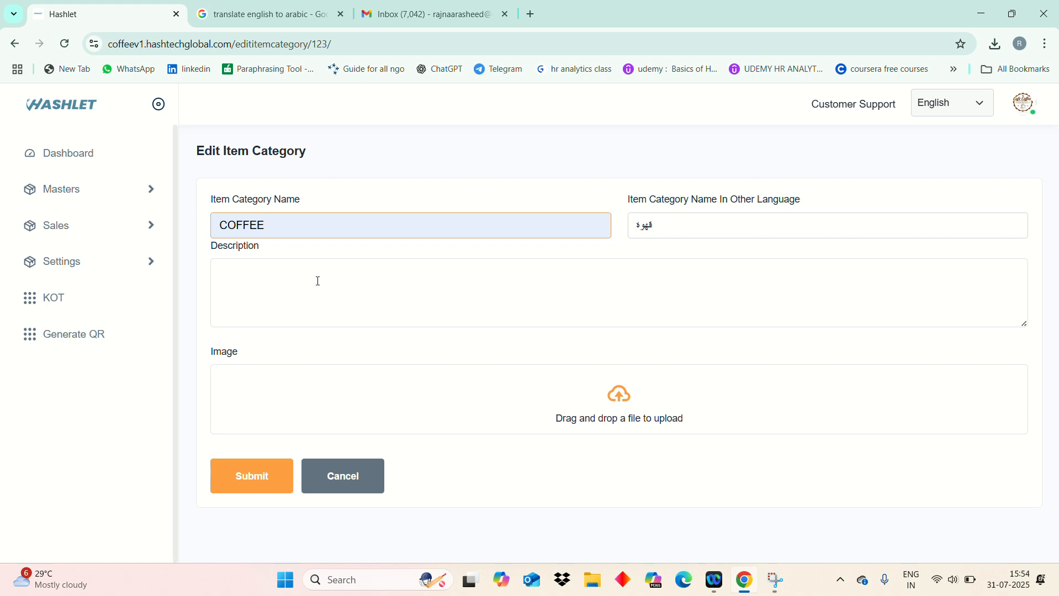
{"action": "left_click", "coordinate": [273, 480]}
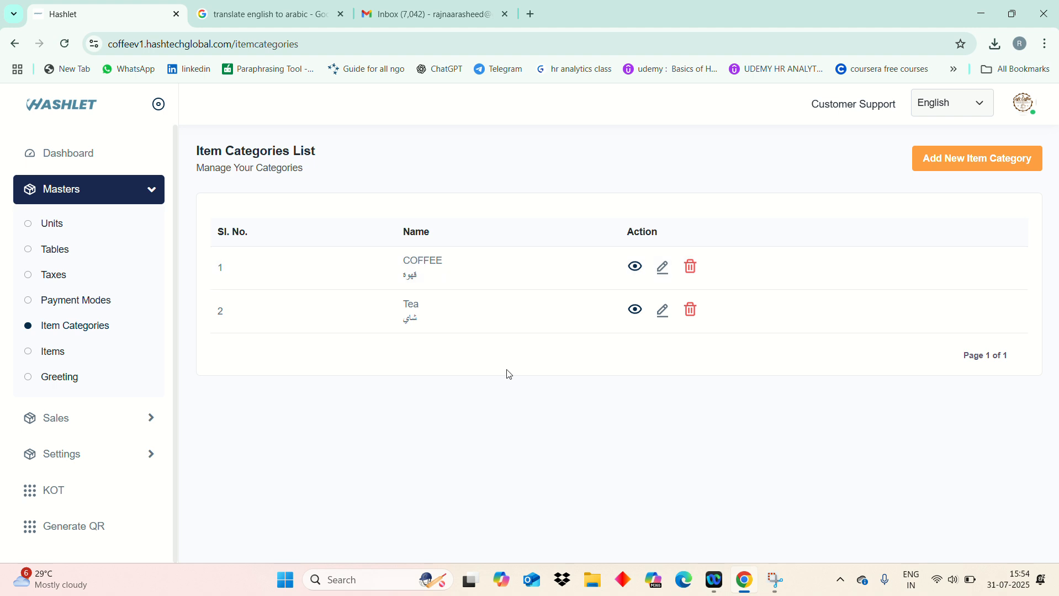
- Start deleting the COFFEE category and cancel the deletion
{"action": "left_click", "coordinate": [692, 269]}
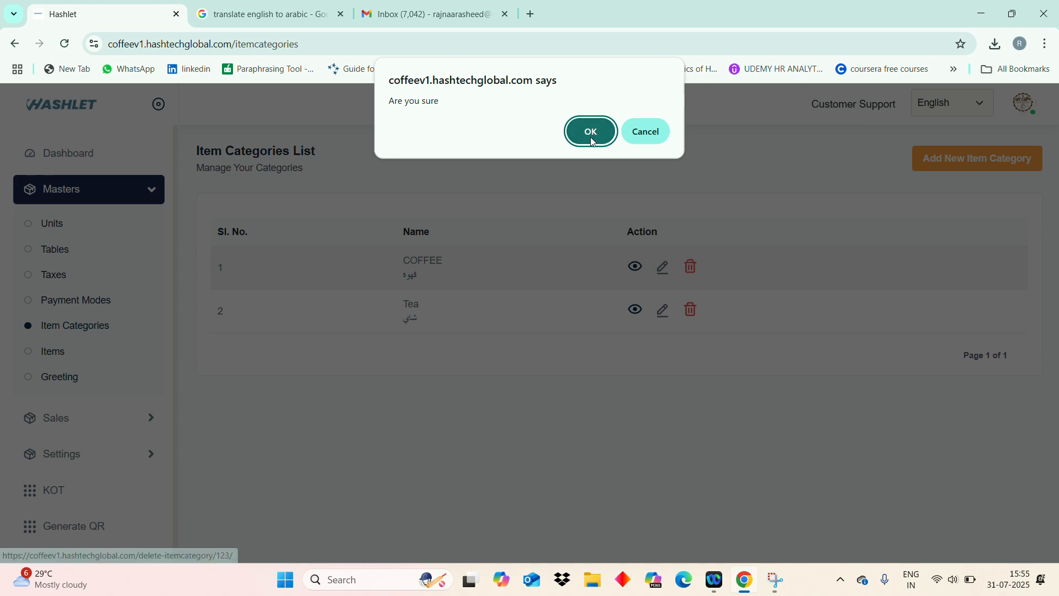
{"action": "left_click", "coordinate": [666, 134]}
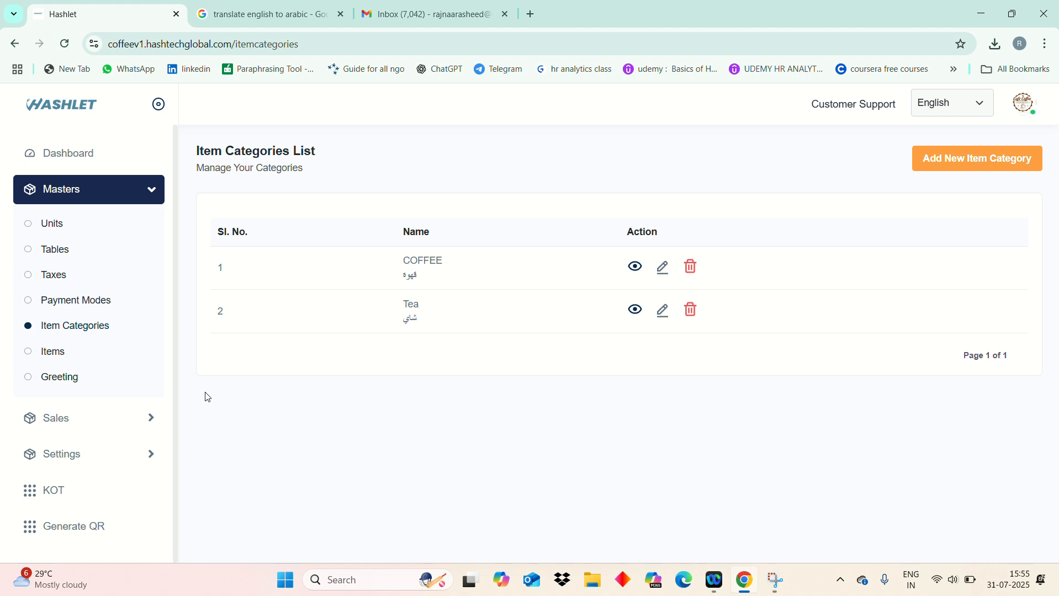
- Start a new item named Karak with الكرك as its name in the other language
{"action": "left_click", "coordinate": [44, 353]}
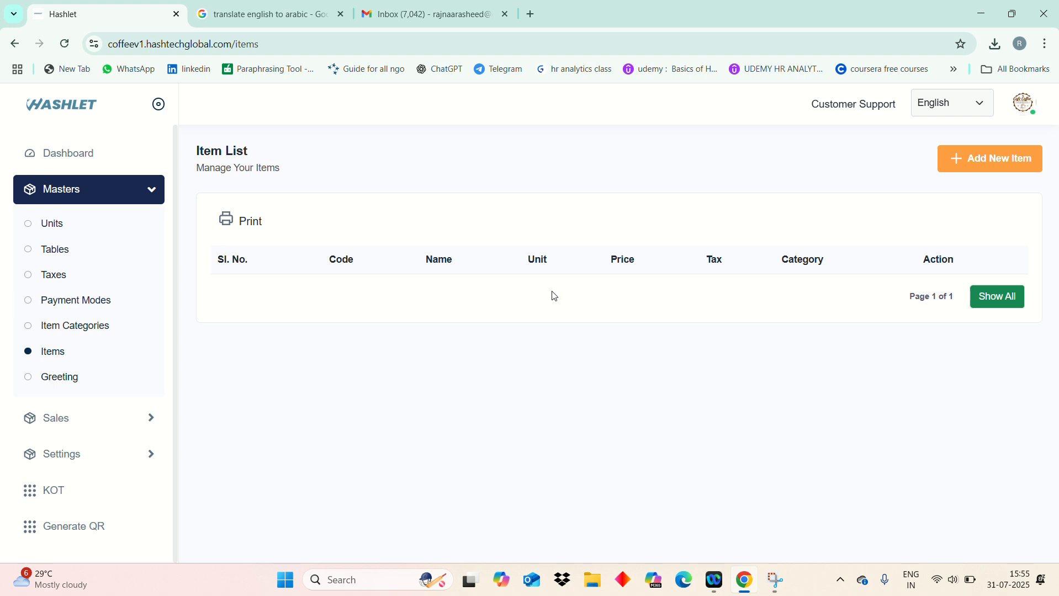
{"action": "left_click", "coordinate": [945, 165]}
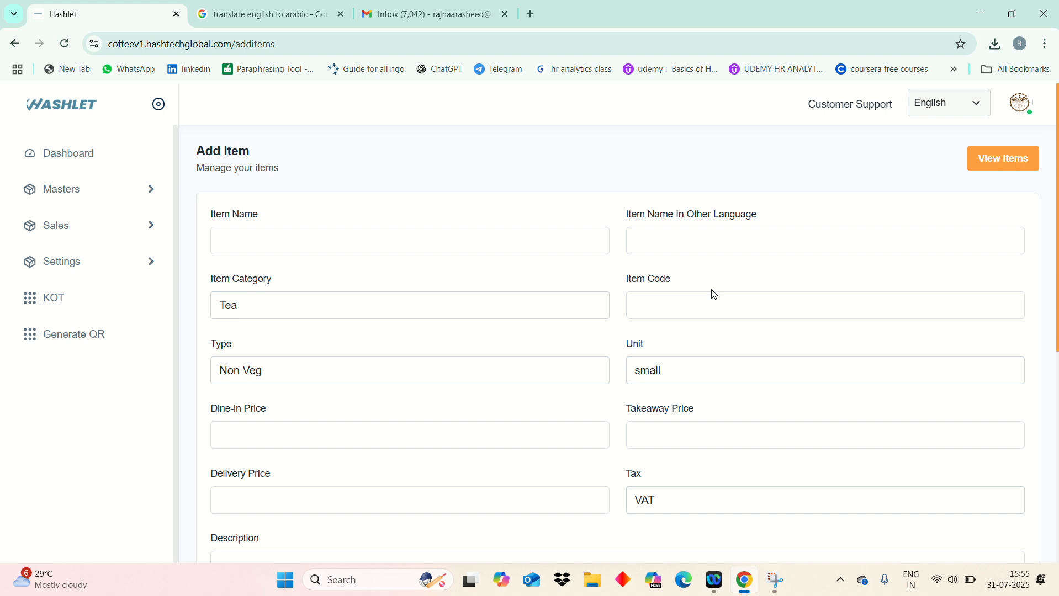
{"action": "left_click", "coordinate": [452, 242]}
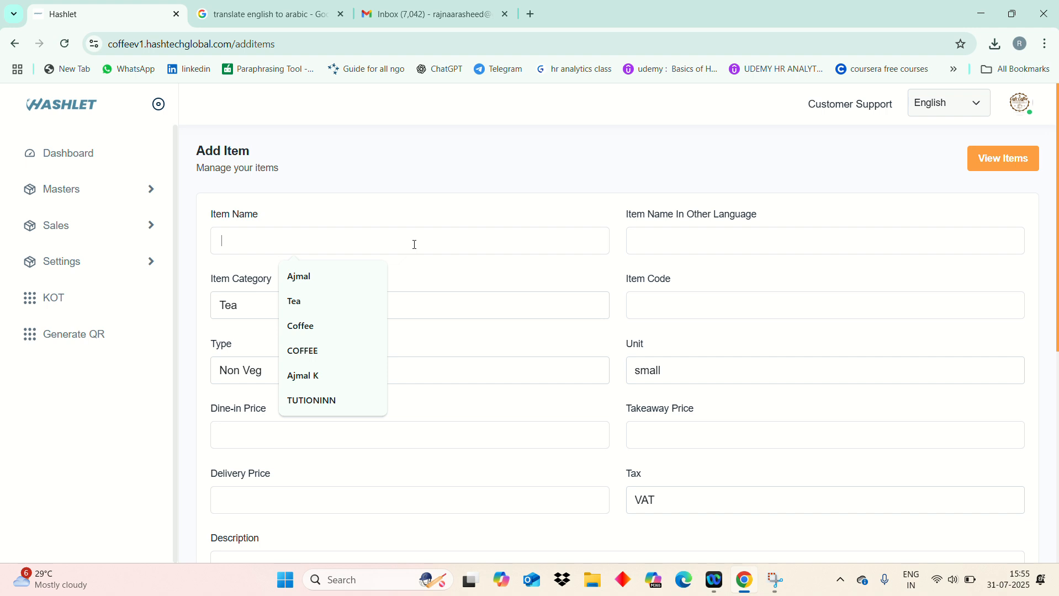
{"action": "type", "text": "Karak"}
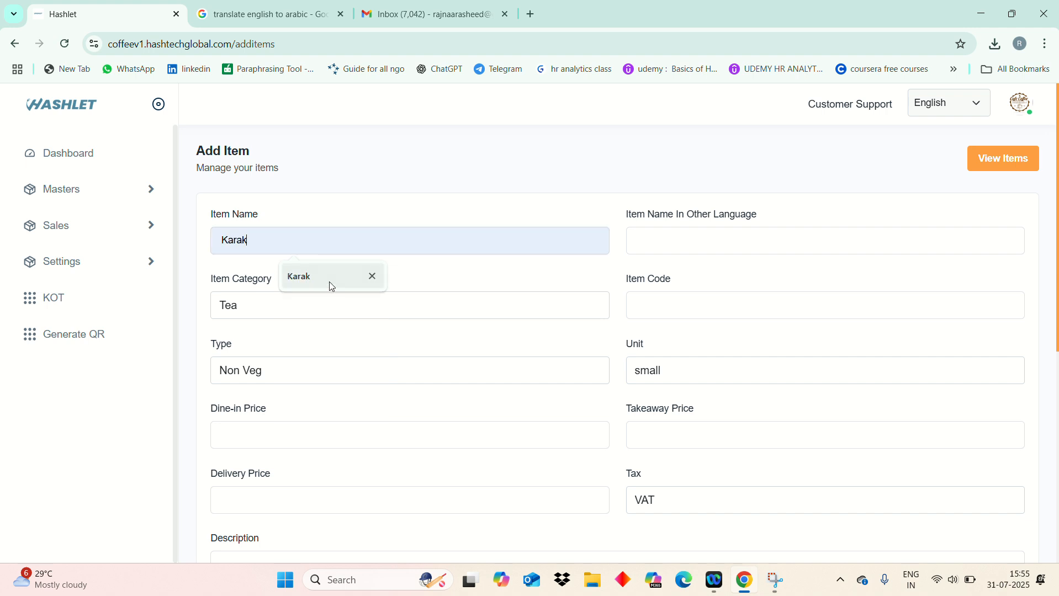
{"action": "left_click", "coordinate": [331, 287]}
{"action": "left_click", "coordinate": [653, 244]}
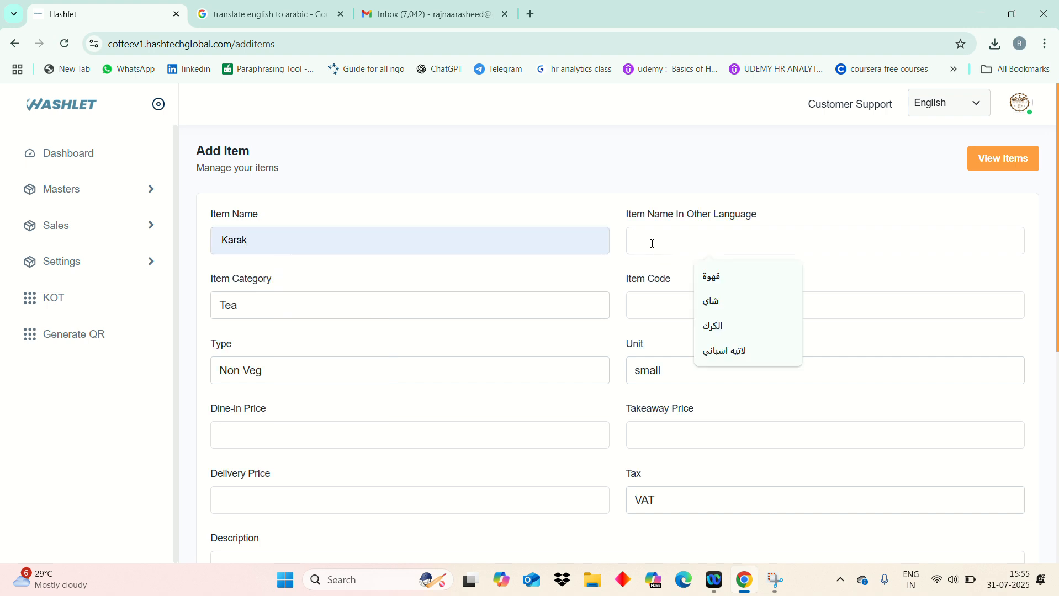
{"action": "left_click", "coordinate": [717, 327]}
- Assign the Karak item to the Tea category and set its item code to CF001
{"action": "left_click", "coordinate": [590, 312]}
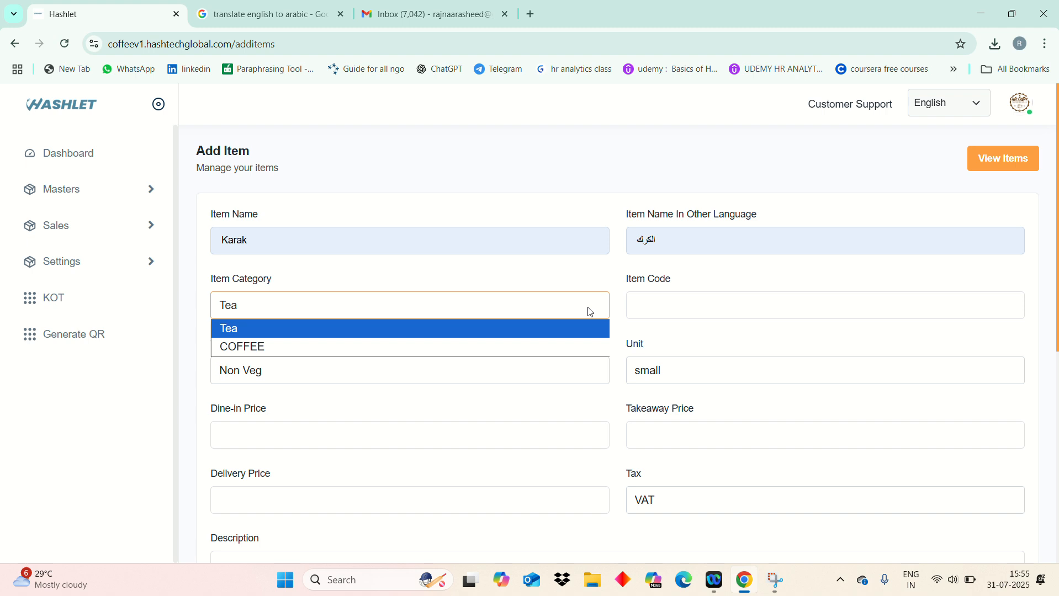
{"action": "left_click", "coordinate": [551, 330]}
{"action": "left_click", "coordinate": [651, 309]}
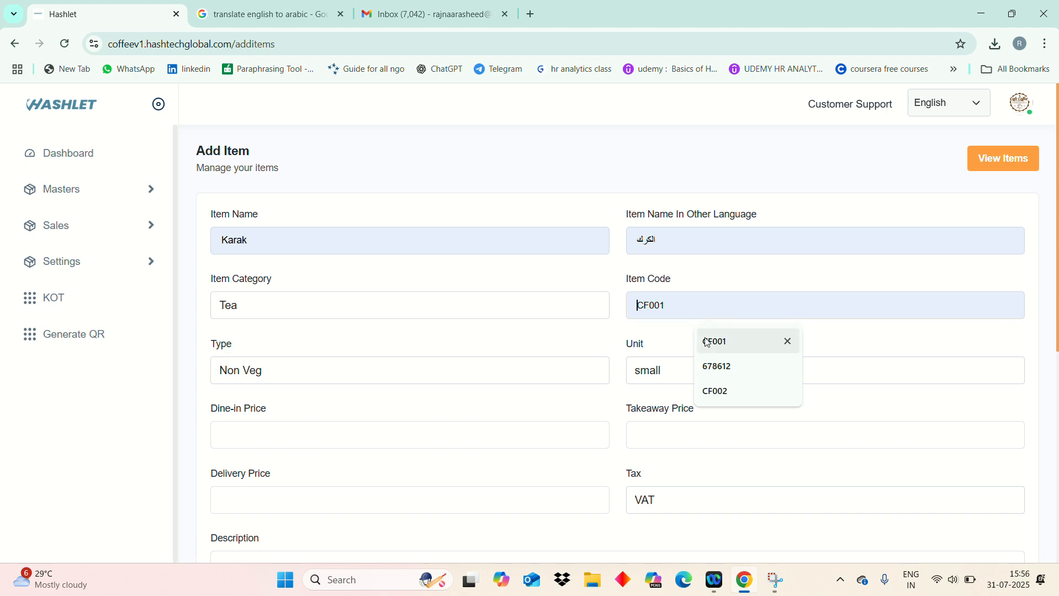
{"action": "left_click", "coordinate": [707, 343]}
- Set the Karak item's type to Vegitarian and its unit to small
{"action": "left_click", "coordinate": [576, 379]}
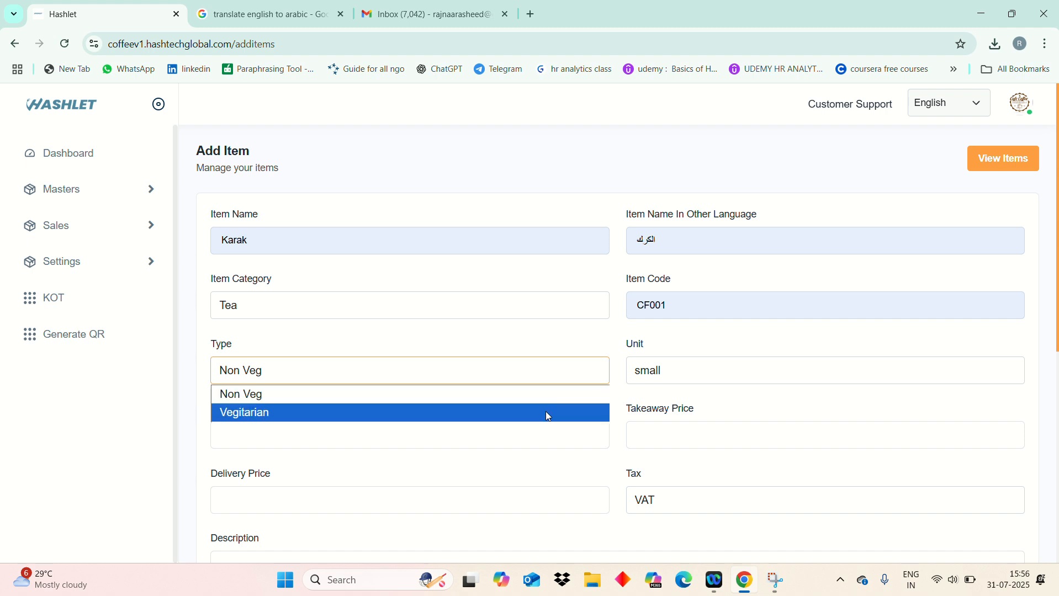
{"action": "left_click", "coordinate": [547, 413]}
{"action": "left_click", "coordinate": [689, 381]}
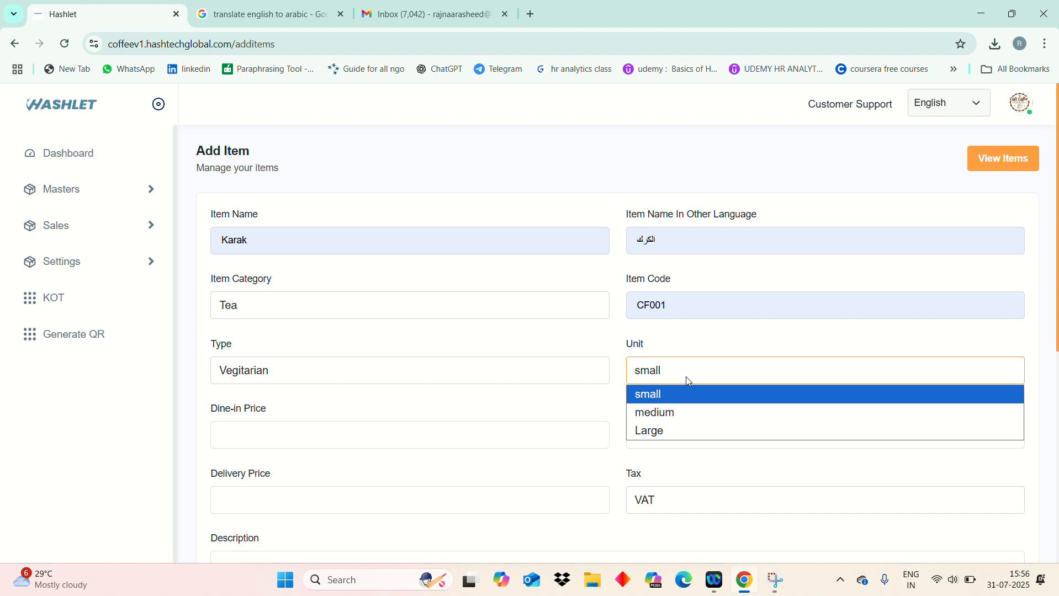
{"action": "left_click", "coordinate": [686, 394]}
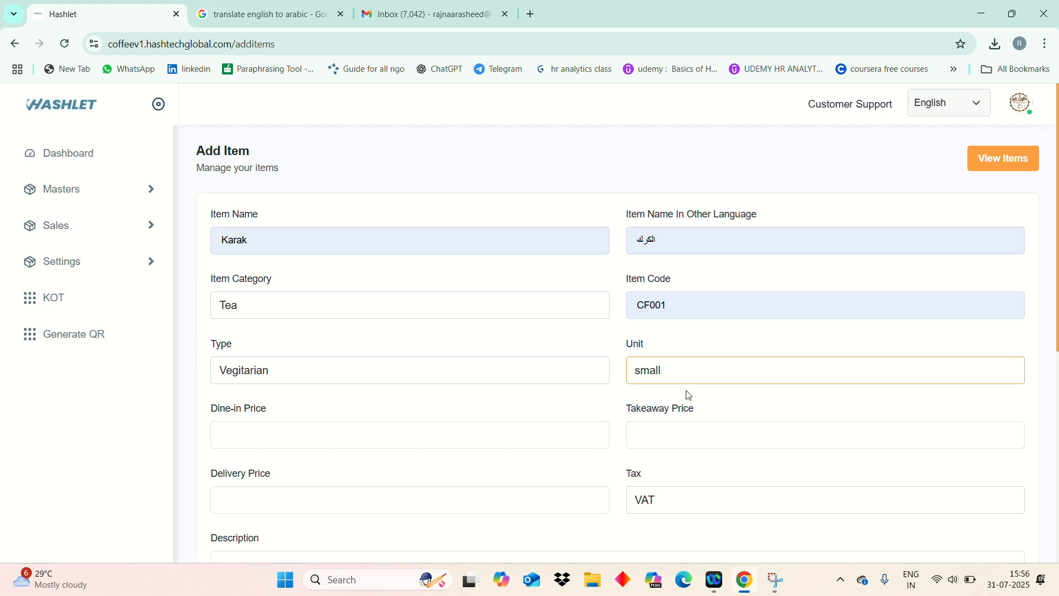
- Set the Karak item's dine-in, takeaway and delivery prices to .300 each
{"action": "left_click", "coordinate": [569, 426]}
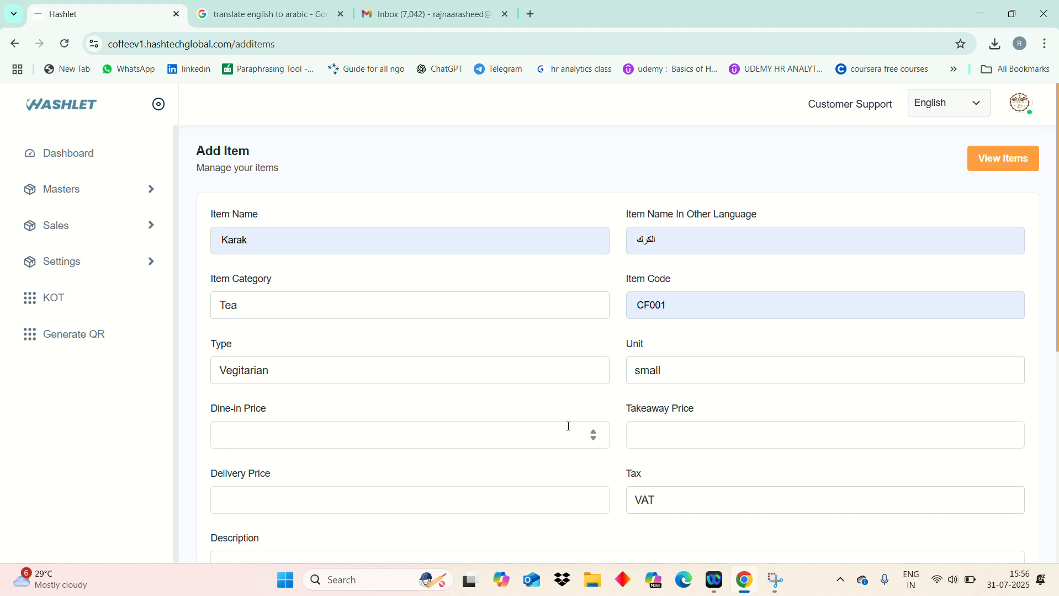
{"action": "type", "text": ".300"}
{"action": "left_click", "coordinate": [696, 439]}
{"action": "type", "text": ".300"}
{"action": "left_click", "coordinate": [472, 504]}
{"action": "type", "text": ".300"}
- Select VAT as the Karak item's tax, leave both descriptions empty, and submit the item
{"action": "scroll", "coordinate": [1056, 221], "scroll_direction": "down", "scroll_amount": 3}
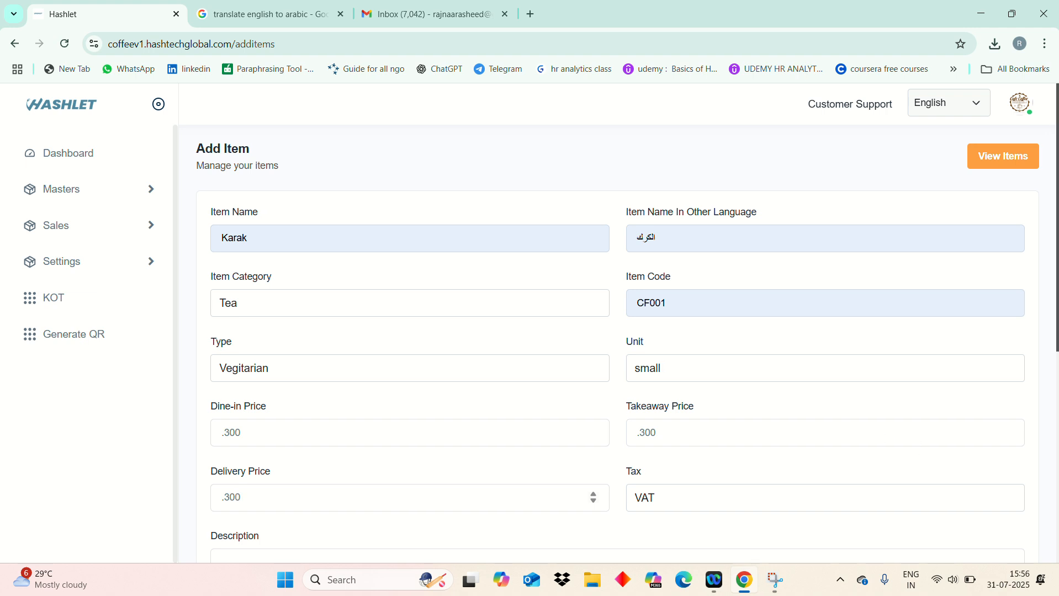
{"action": "left_click", "coordinate": [930, 355]}
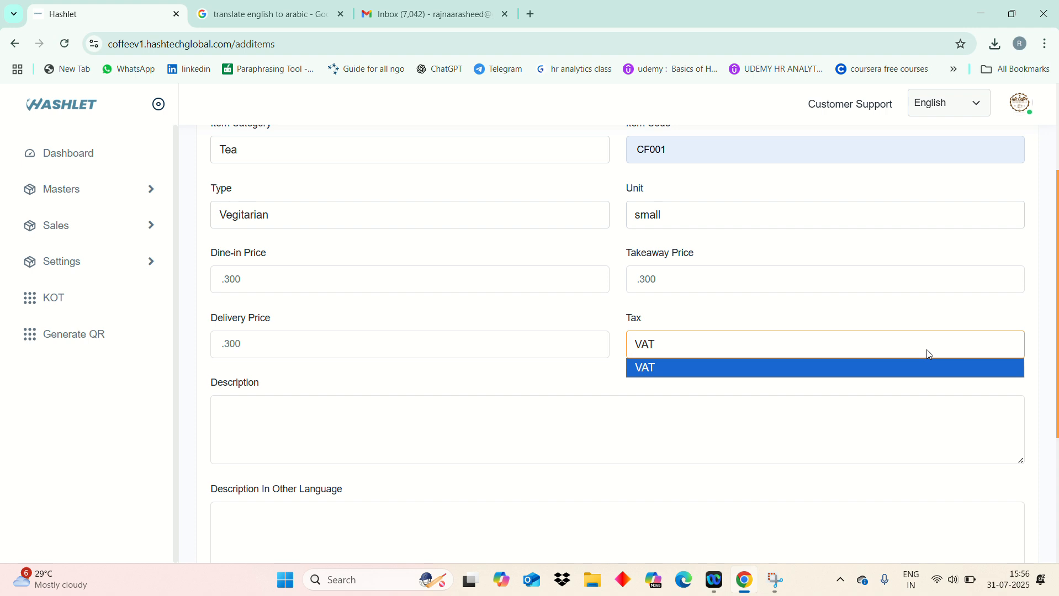
{"action": "left_click", "coordinate": [830, 368]}
{"action": "left_click", "coordinate": [723, 409]}
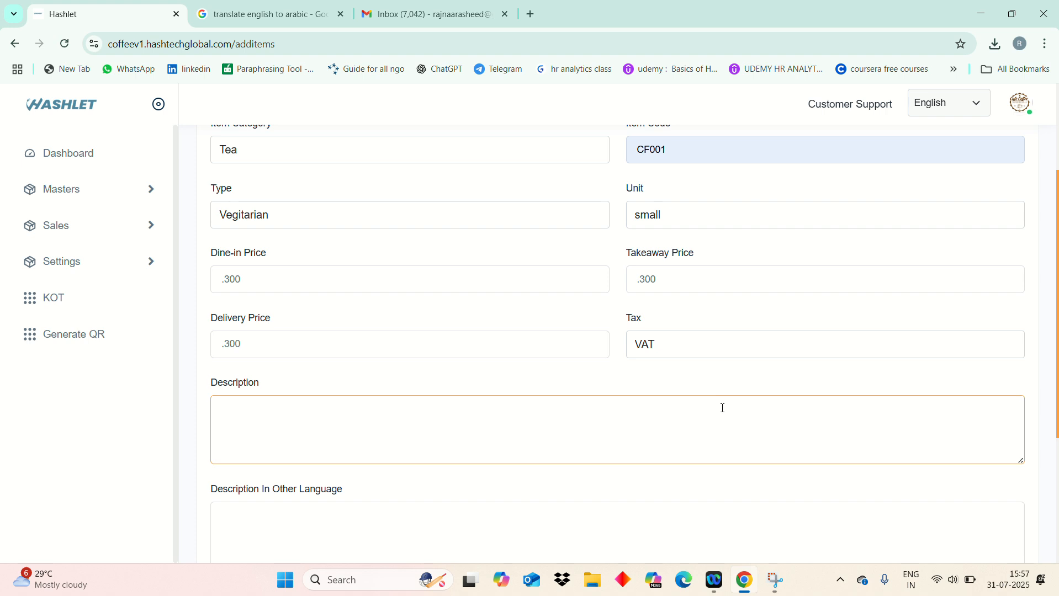
{"action": "left_click", "coordinate": [588, 523]}
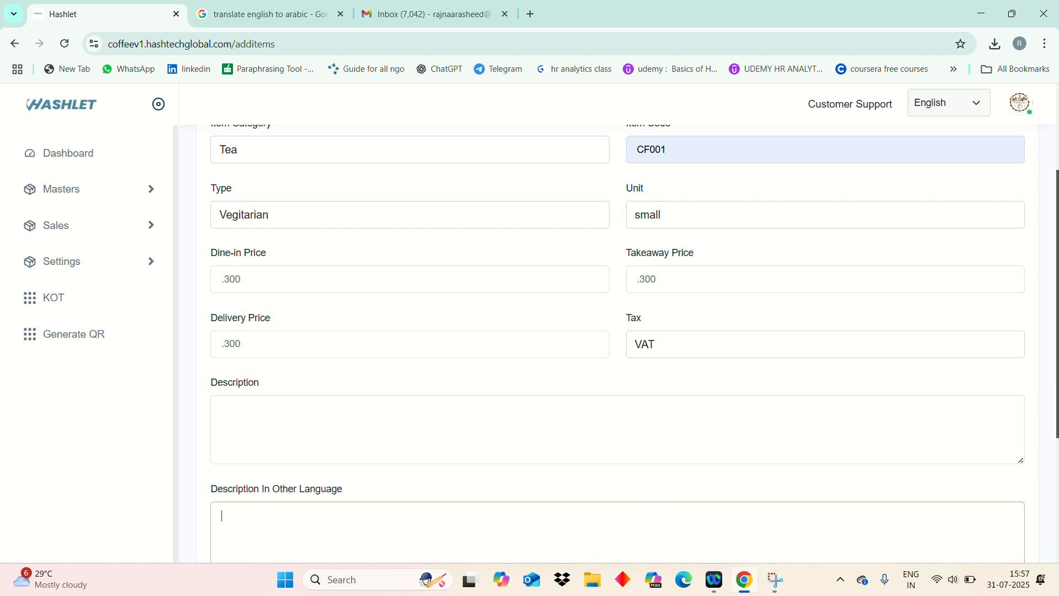
{"action": "scroll", "coordinate": [647, 497], "scroll_direction": "down", "scroll_amount": 4}
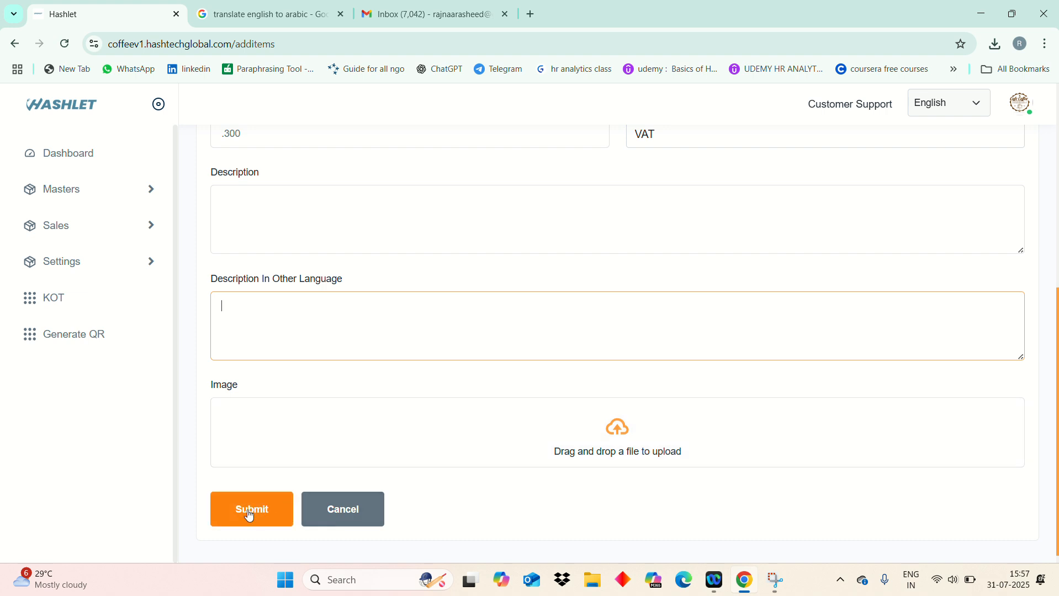
{"action": "left_click", "coordinate": [251, 513]}
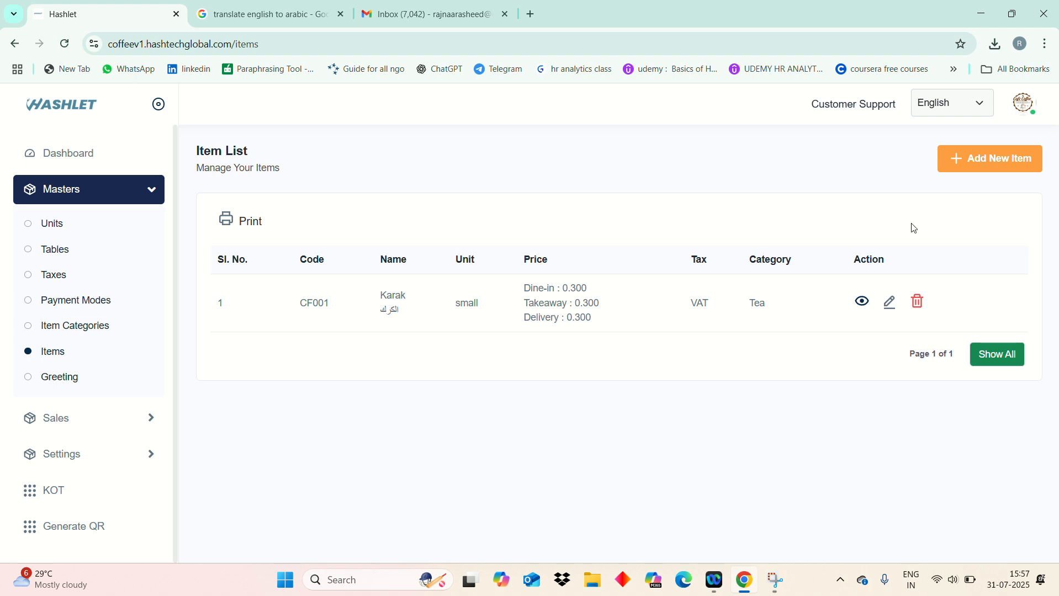
- Start a new item named Spanish Latte with لاتيه اسباني as its name in the other language
{"action": "left_click", "coordinate": [975, 166]}
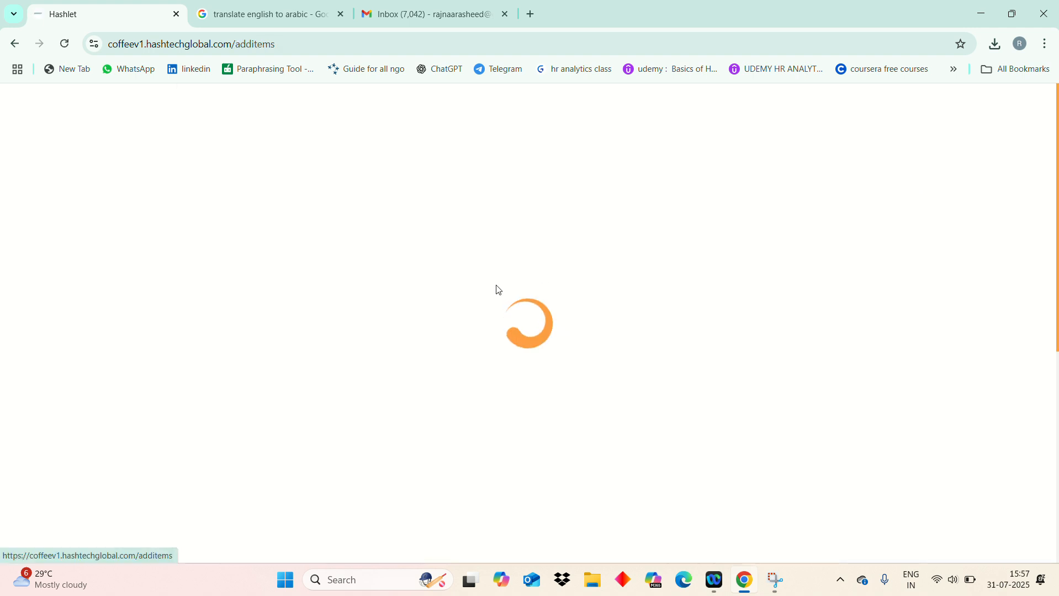
{"action": "left_click", "coordinate": [355, 236]}
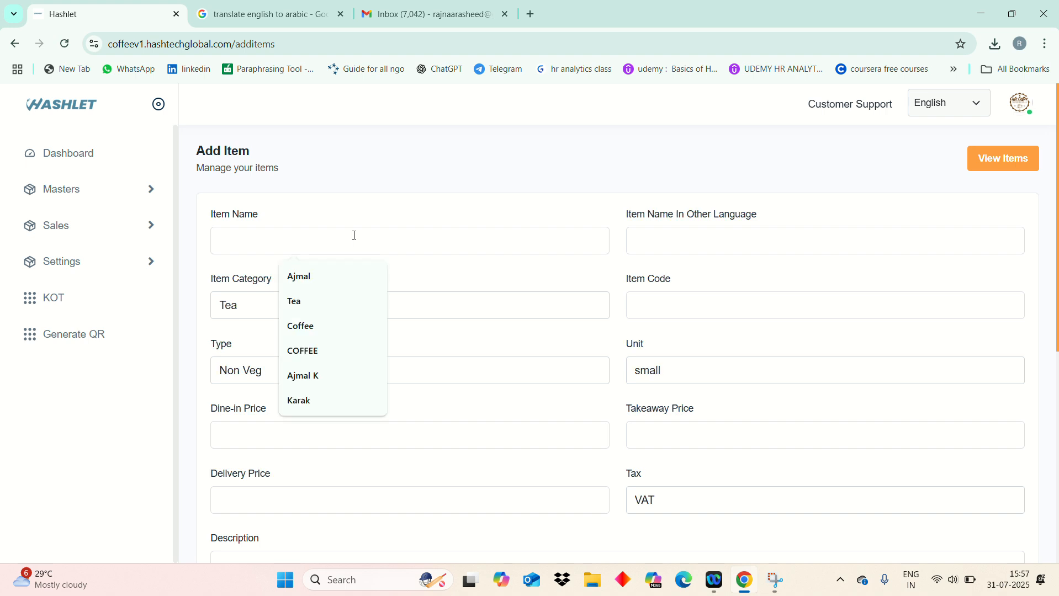
{"action": "type", "text": "Spanish Latte"}
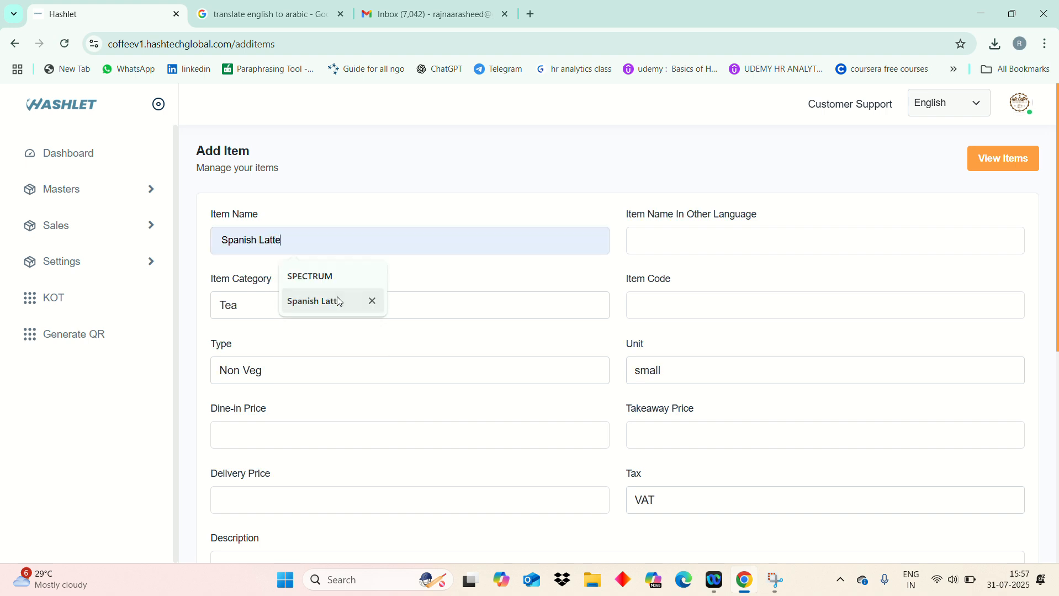
{"action": "left_click", "coordinate": [340, 302]}
{"action": "left_click", "coordinate": [669, 237]}
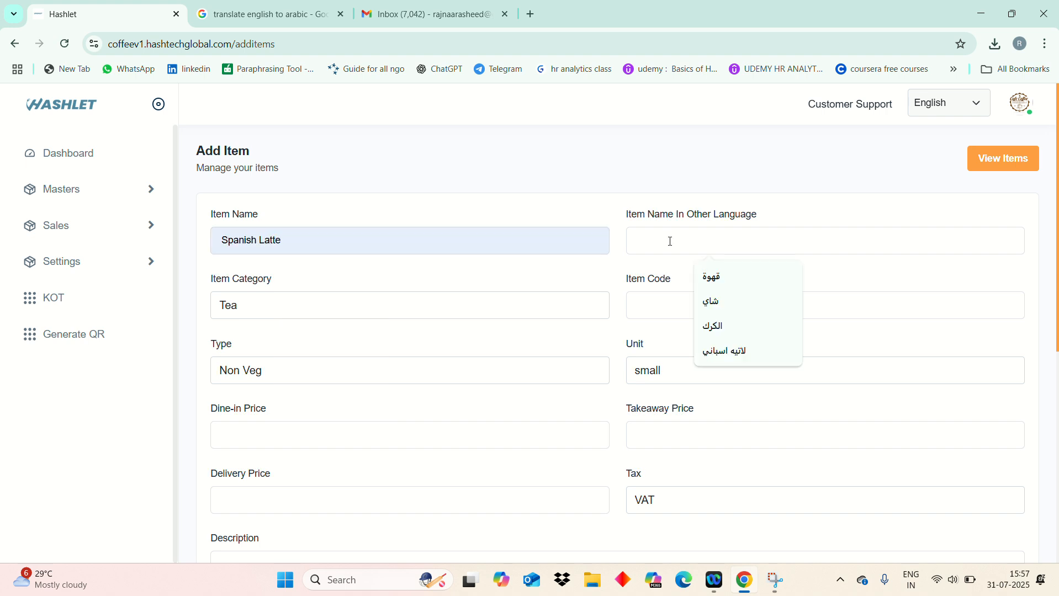
{"action": "left_click", "coordinate": [729, 352]}
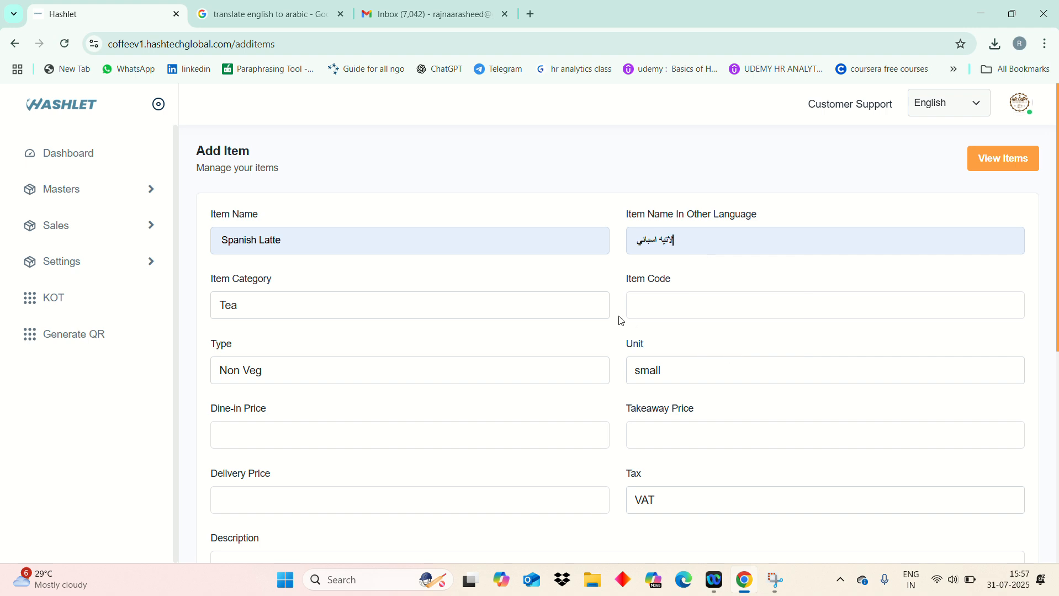
- Assign the Spanish Latte item to the COFFEE category and set its item code to CF002
{"action": "left_click", "coordinate": [600, 314]}
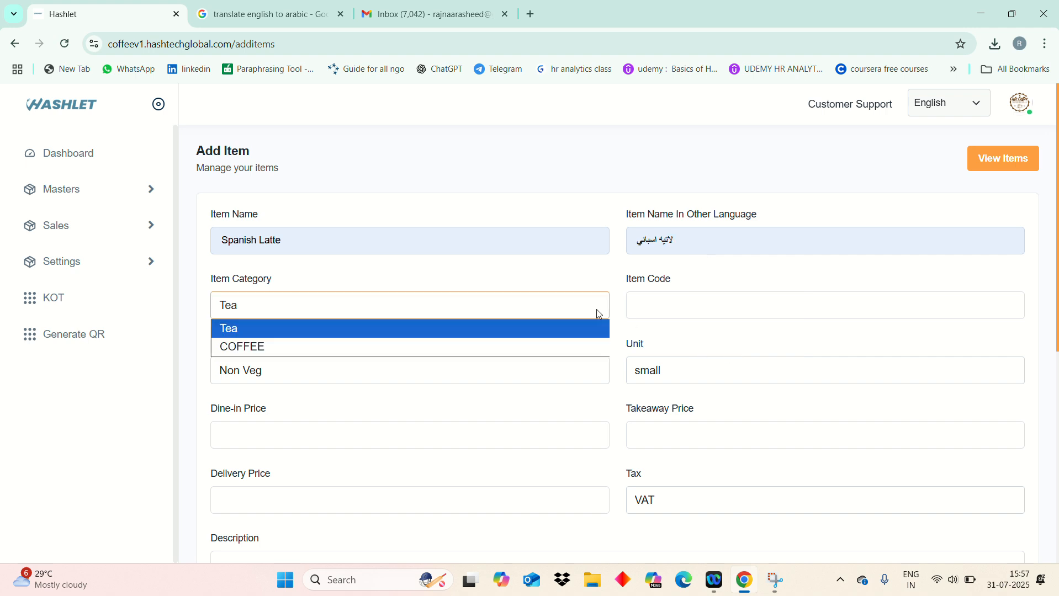
{"action": "left_click", "coordinate": [558, 350]}
{"action": "left_click", "coordinate": [699, 298]}
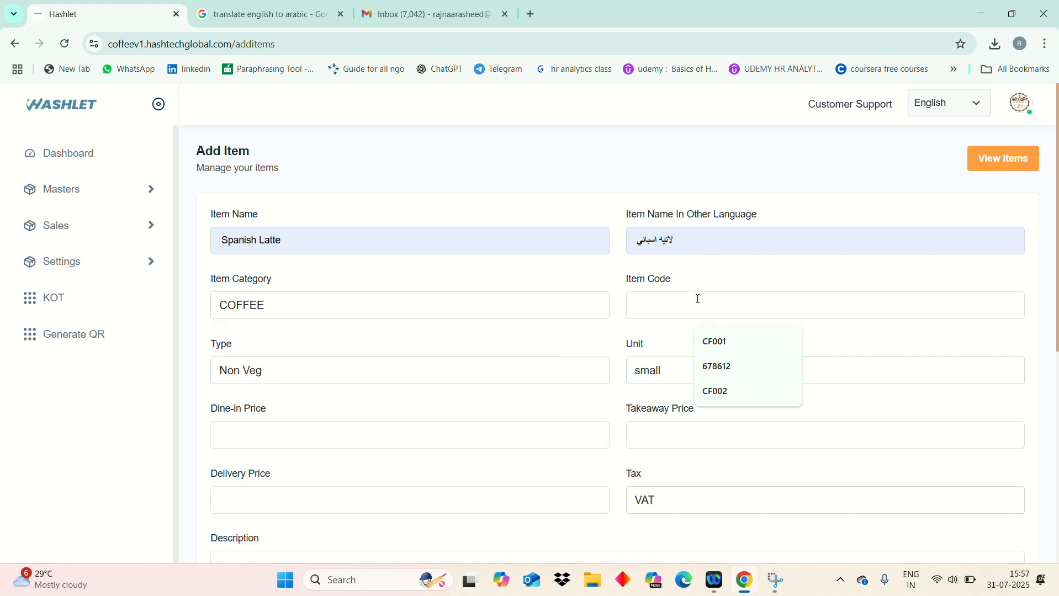
{"action": "left_click", "coordinate": [712, 402]}
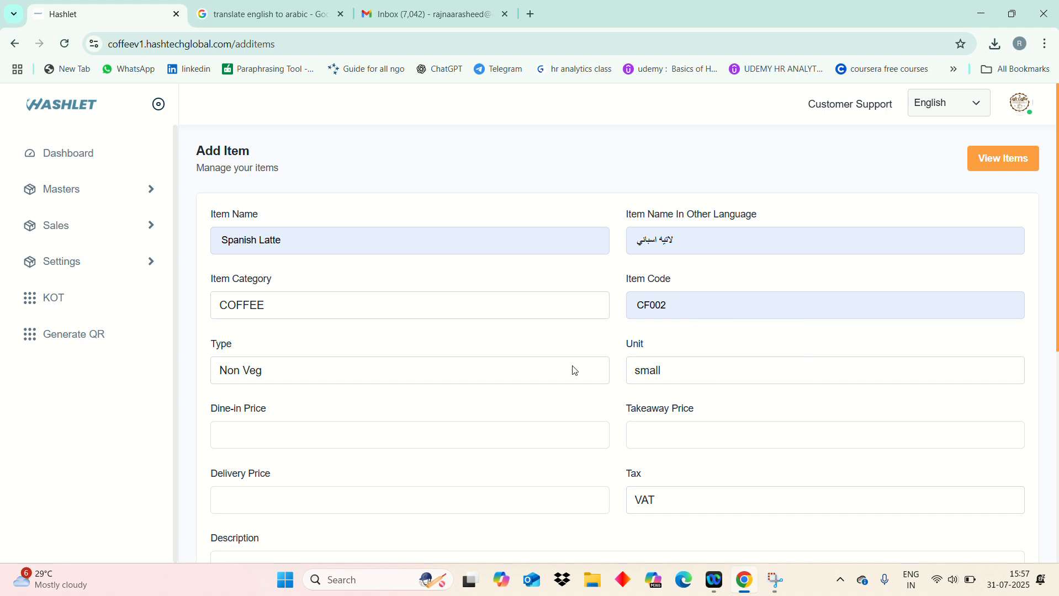
- Set the Spanish Latte item's type to Vegitarian and its unit to small
{"action": "left_click", "coordinate": [574, 368]}
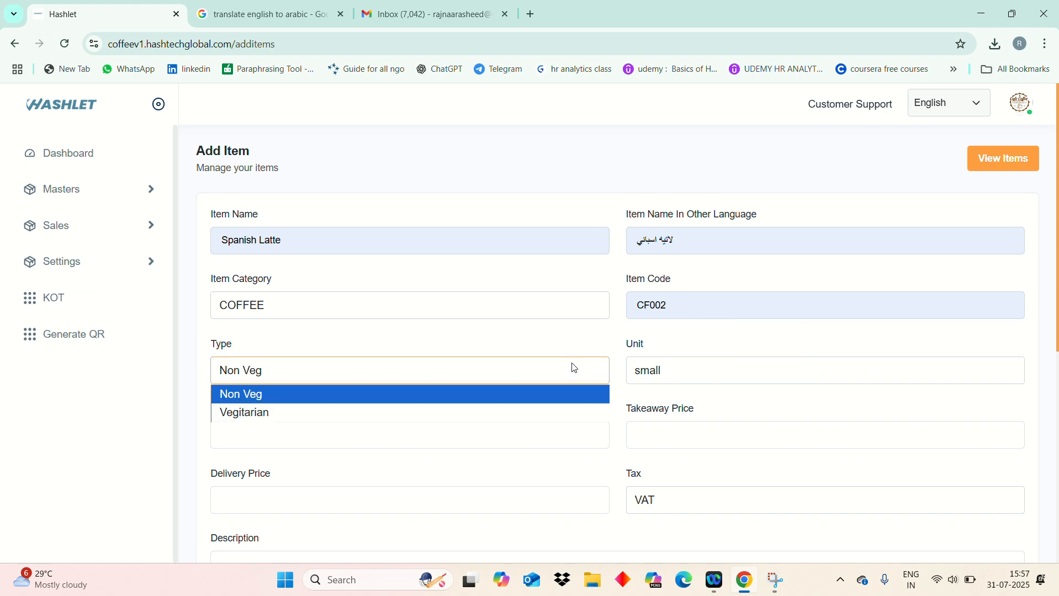
{"action": "left_click", "coordinate": [544, 413]}
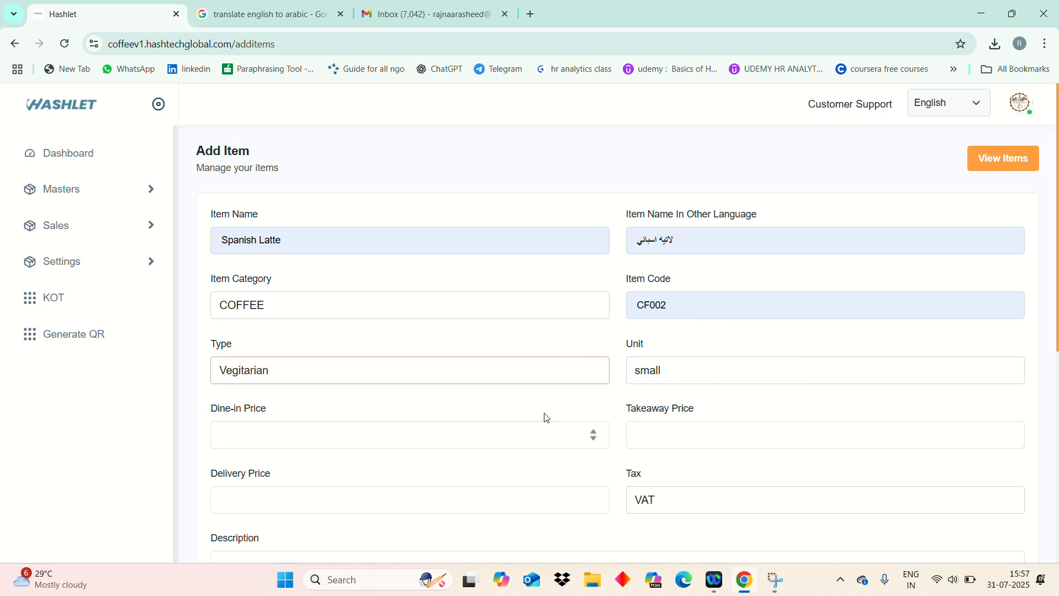
{"action": "left_click", "coordinate": [674, 381]}
{"action": "left_click", "coordinate": [670, 393]}
- Set the Spanish Latte item's dine-in, takeaway and delivery prices to .500 each
{"action": "left_click", "coordinate": [519, 432]}
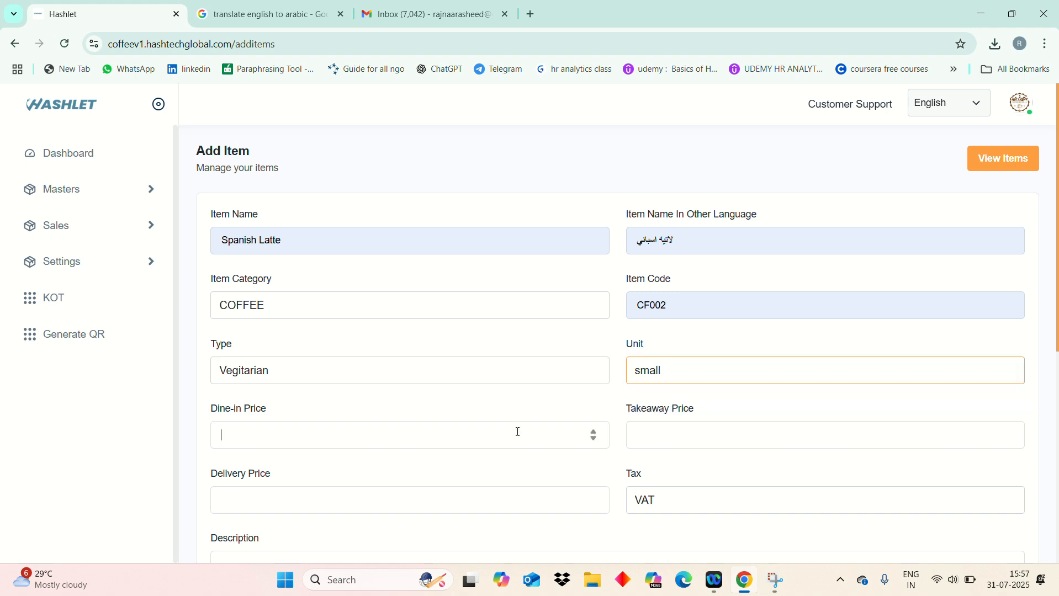
{"action": "type", "text": ".50"}
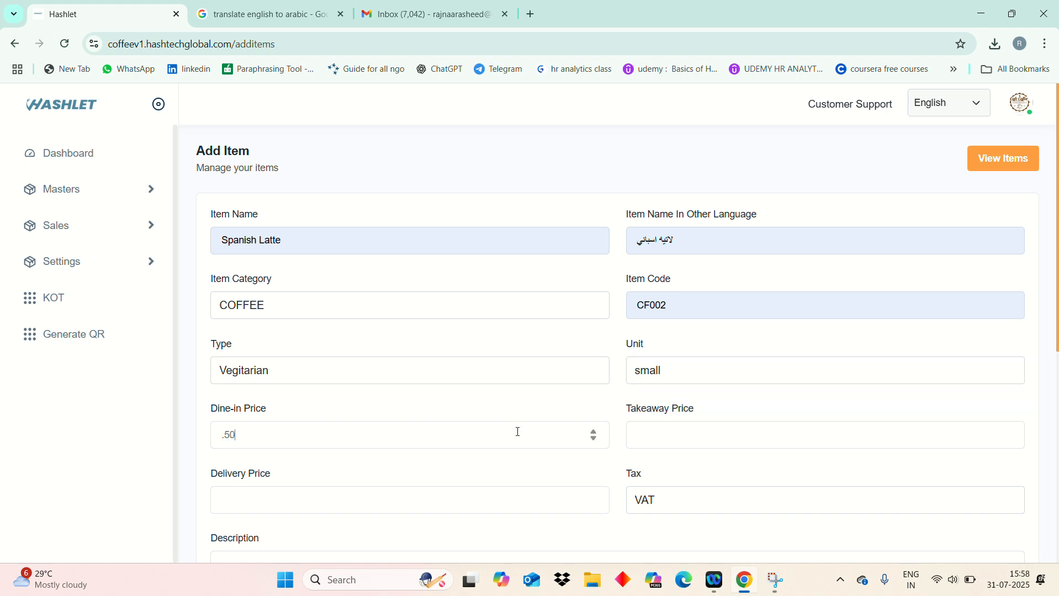
{"action": "type", "text": "0"}
{"action": "left_click", "coordinate": [652, 442]}
{"action": "type", "text": ".500"}
{"action": "left_click", "coordinate": [303, 500]}
{"action": "type", "text": ".500"}
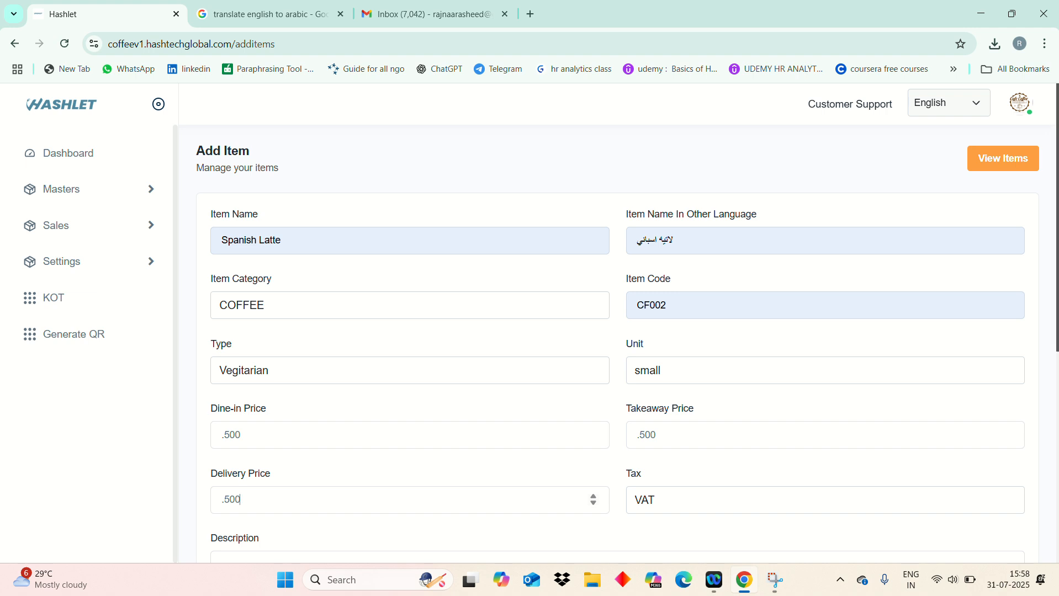
- Select VAT as the Spanish Latte item's tax and submit the item
{"action": "scroll", "coordinate": [1030, 396], "scroll_direction": "down", "scroll_amount": 3}
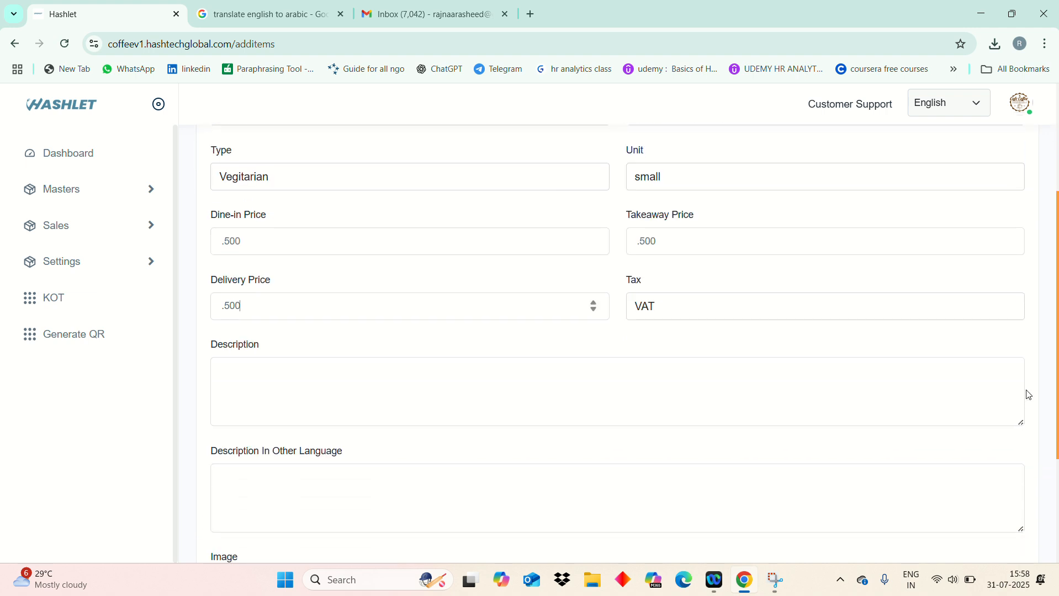
{"action": "left_click", "coordinate": [881, 314]}
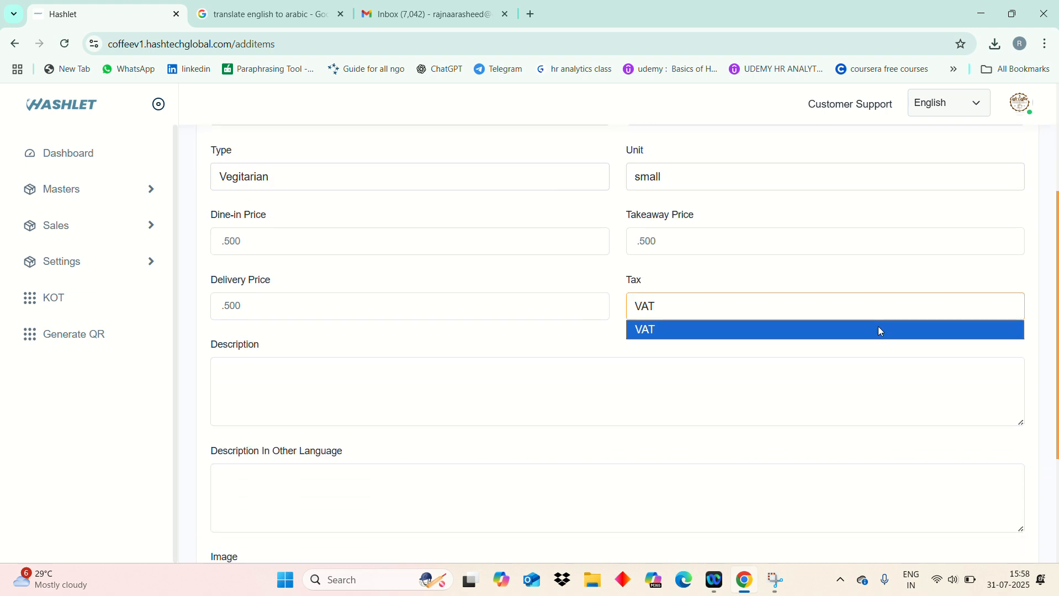
{"action": "left_click", "coordinate": [882, 332]}
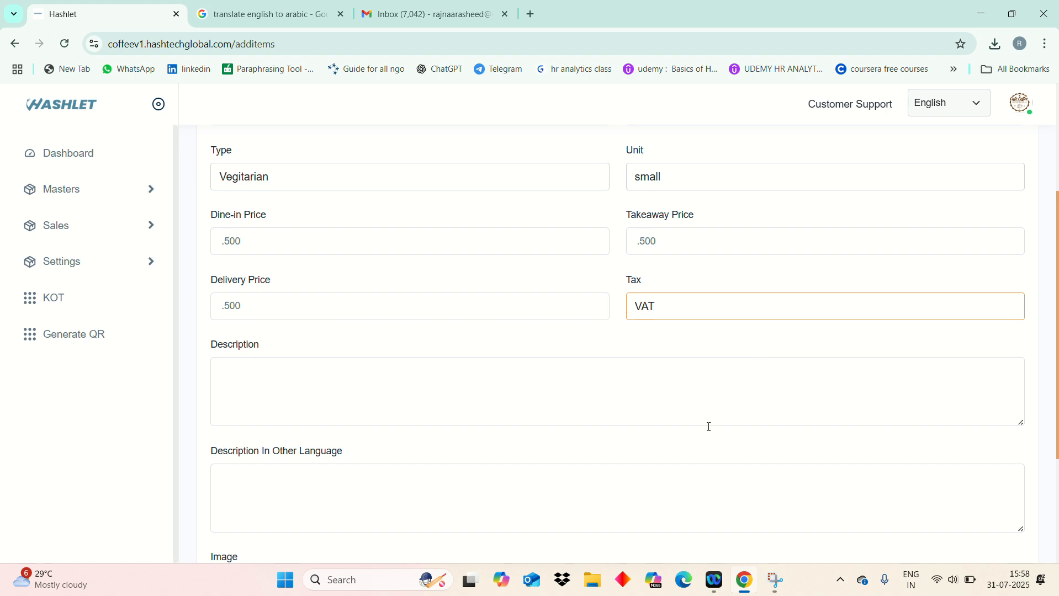
{"action": "scroll", "coordinate": [737, 463], "scroll_direction": "down", "scroll_amount": 3}
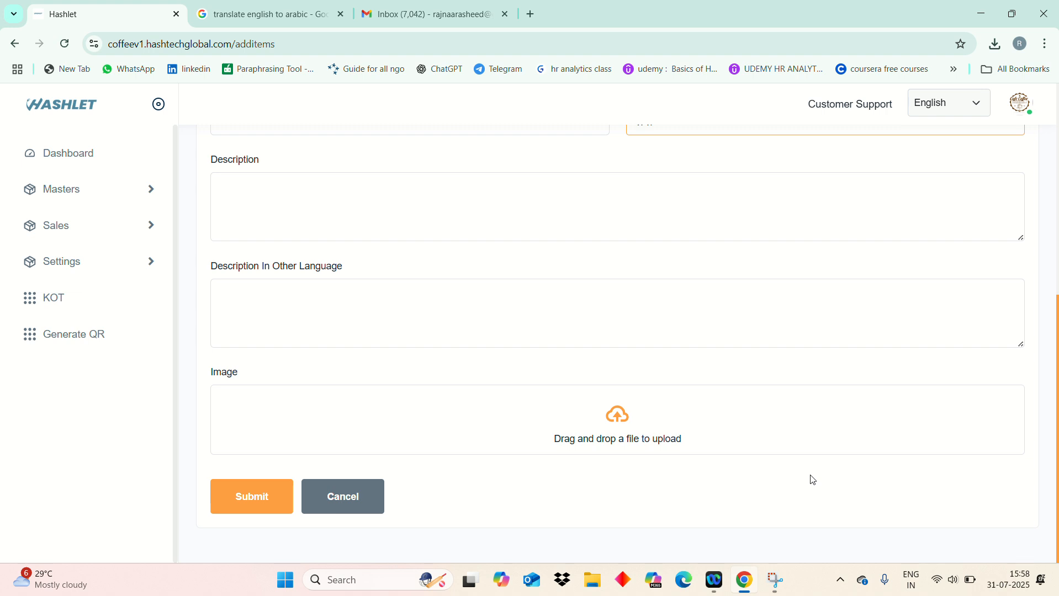
{"action": "left_click", "coordinate": [268, 492]}
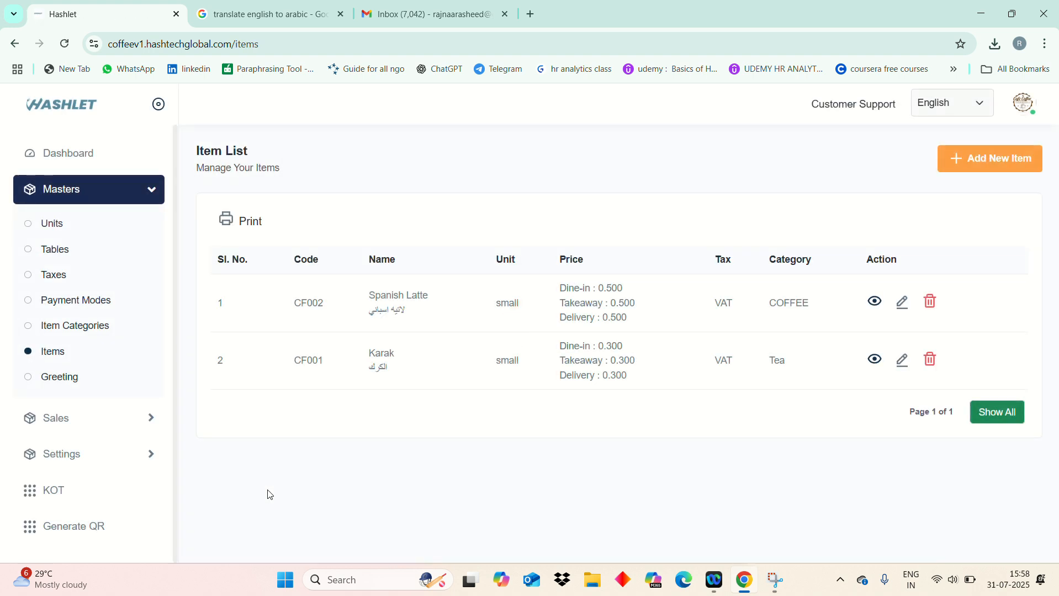